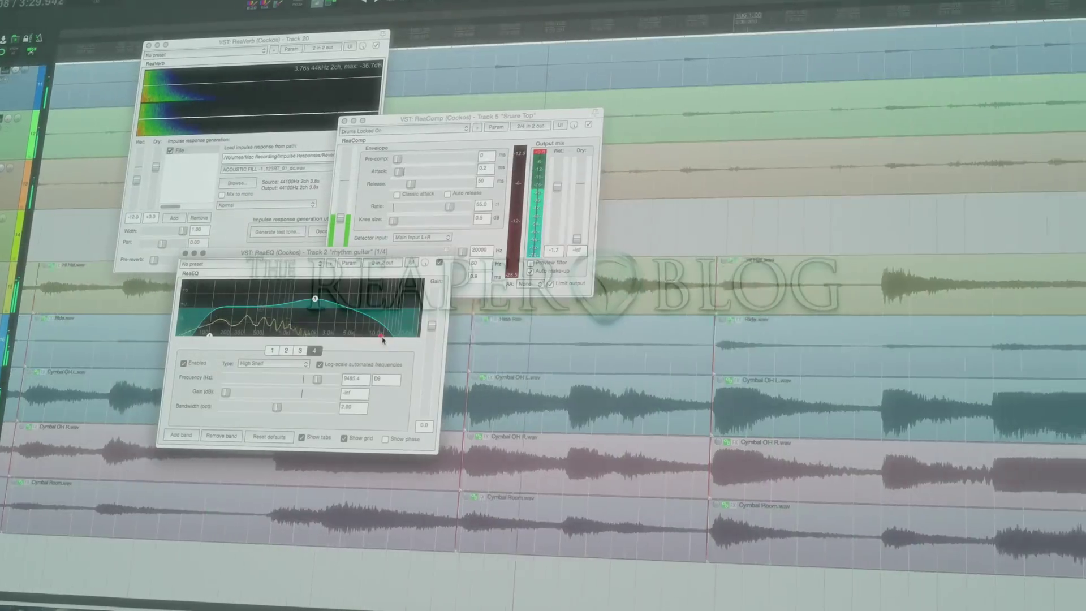
- Move the rhythm guitar ReaEQ band 4 high shelf from 9485.4 Hz to about 18575 Hz
{"action": "left_click_drag", "start_coordinate": [382, 339], "coordinate": [412, 339]}
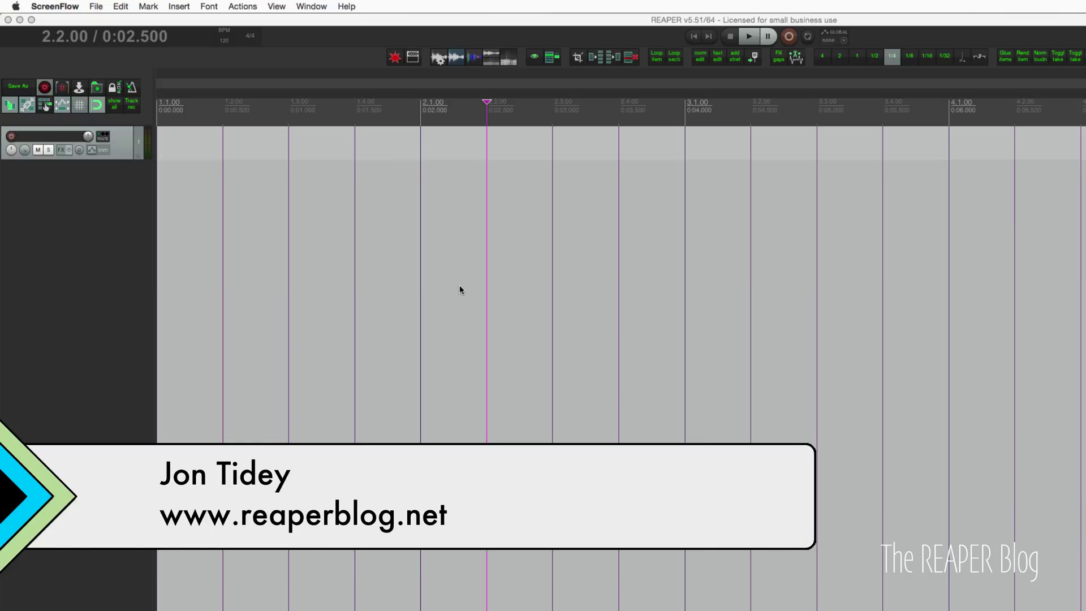
- Cycle REAPER through peaks, spectrogram and combined display modes, ending with spectrogram off
{"action": "left_click", "coordinate": [497, 45]}
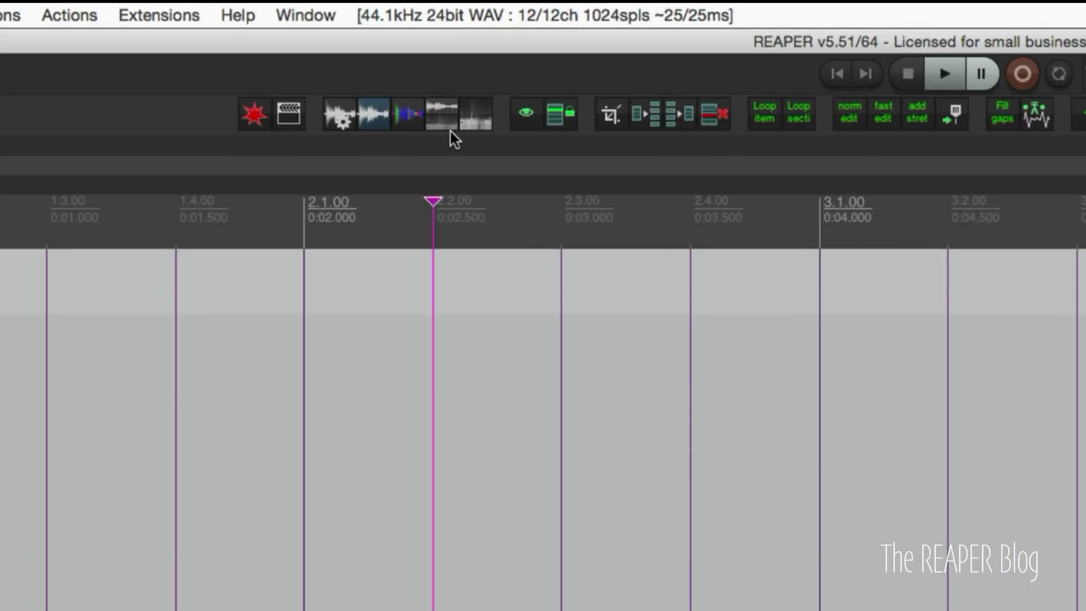
{"action": "left_click", "coordinate": [412, 120]}
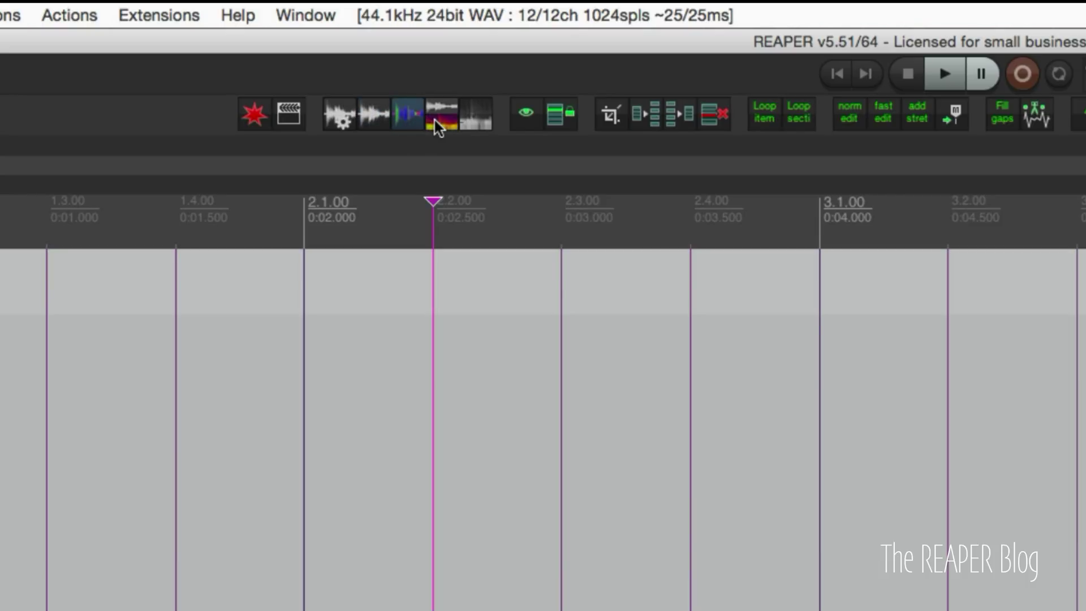
{"action": "left_click", "coordinate": [470, 116]}
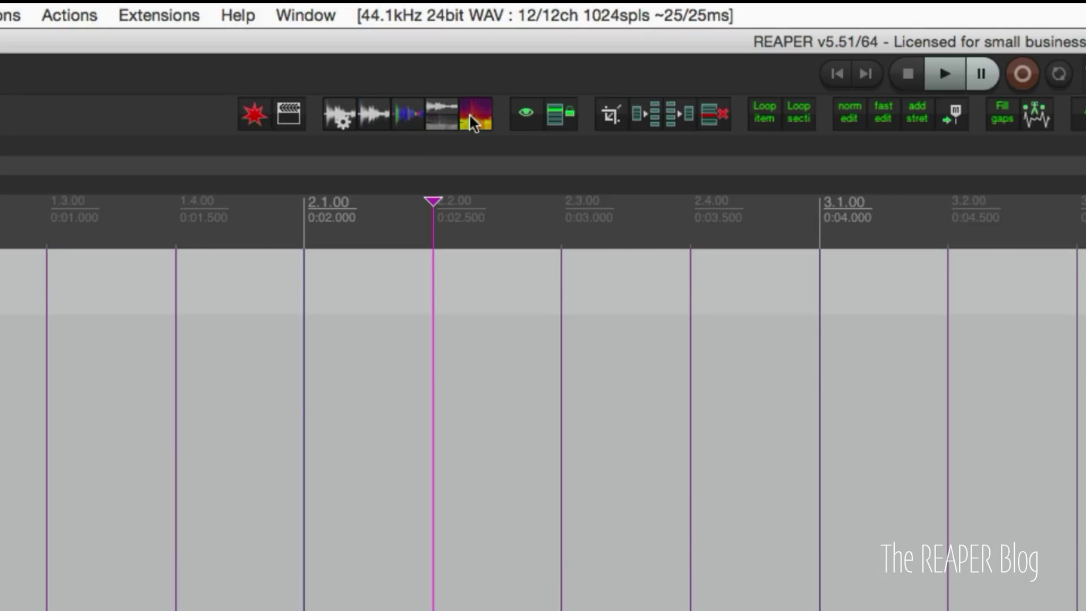
{"action": "left_click", "coordinate": [448, 128]}
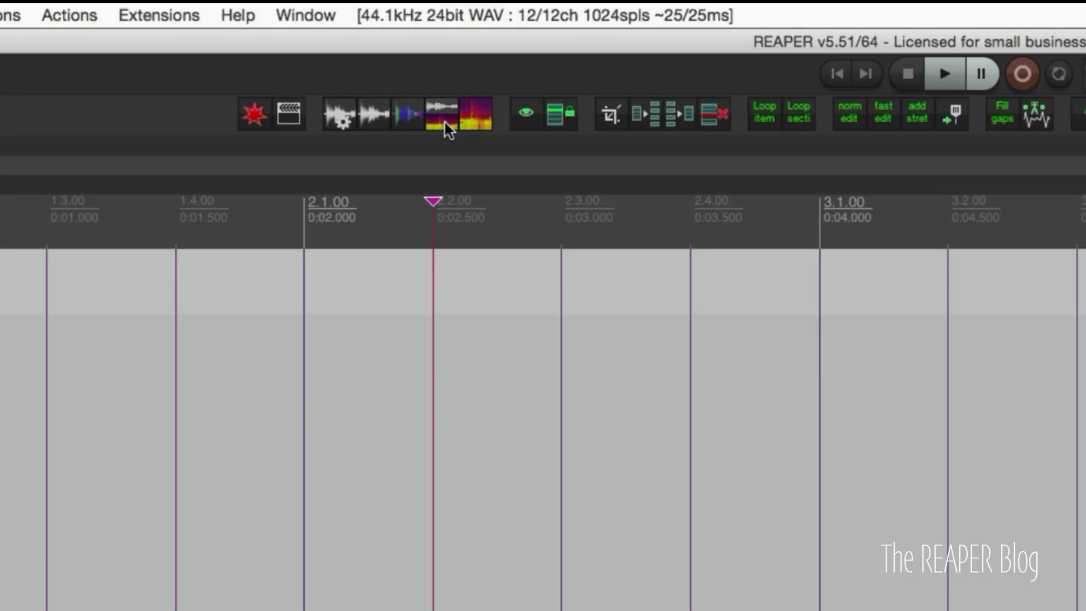
{"action": "left_click", "coordinate": [407, 127]}
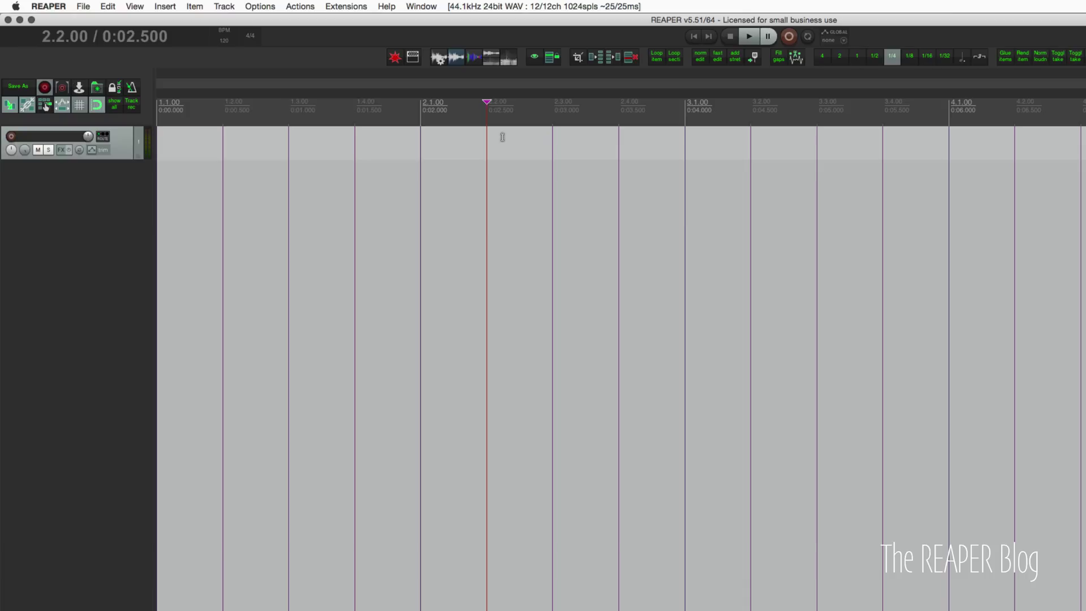
- Open Peaks Display Settings, move it beside the ruler, then close, reopen and close it
{"action": "left_click", "coordinate": [438, 59]}
{"action": "left_click_drag", "start_coordinate": [194, 344], "coordinate": [359, 99]}
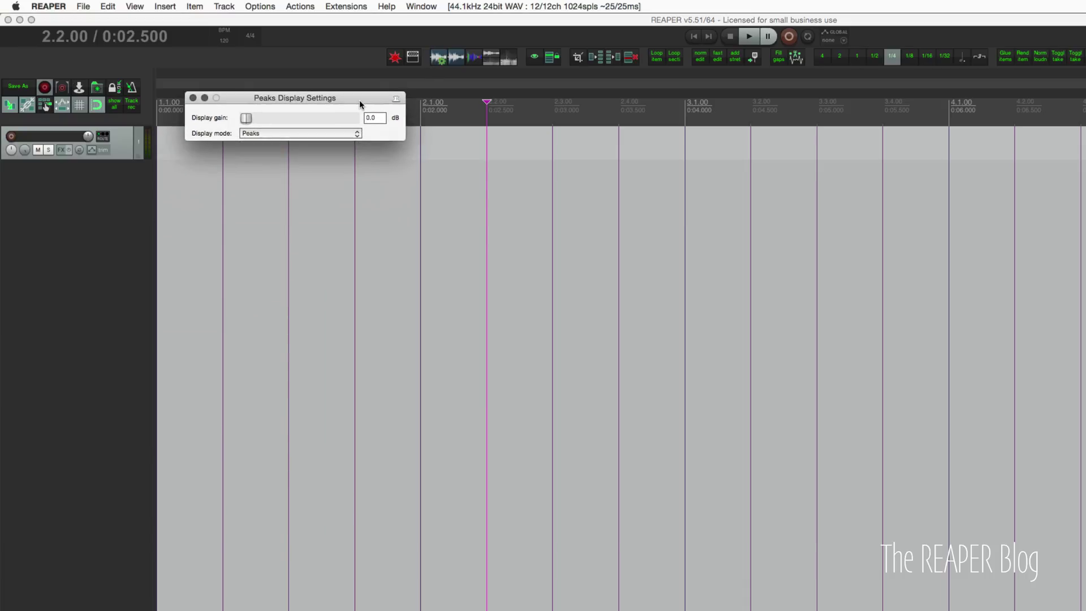
{"action": "left_click", "coordinate": [440, 62]}
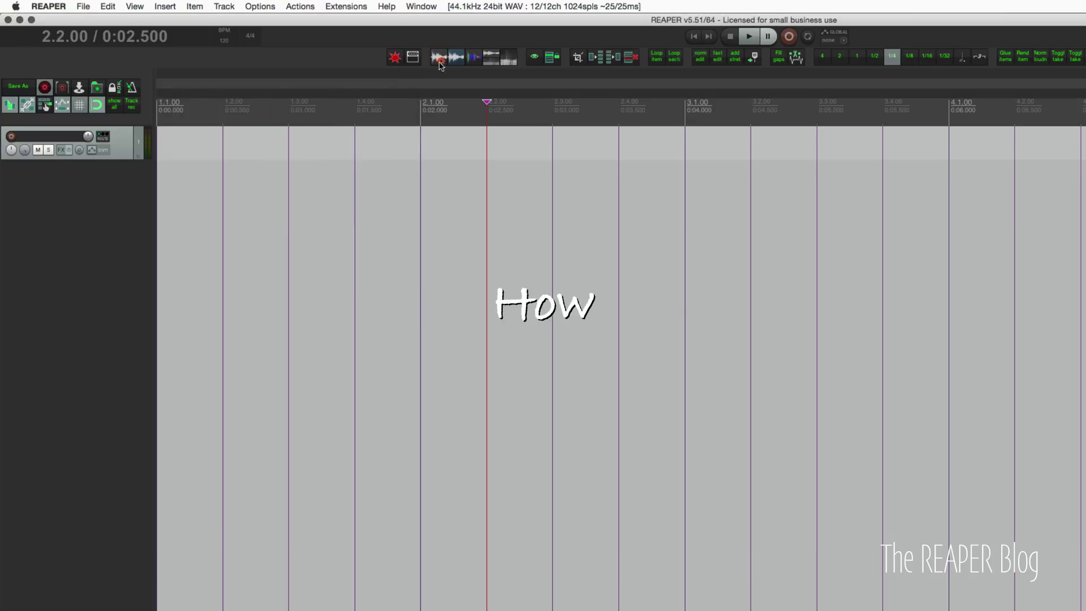
{"action": "left_click", "coordinate": [440, 64]}
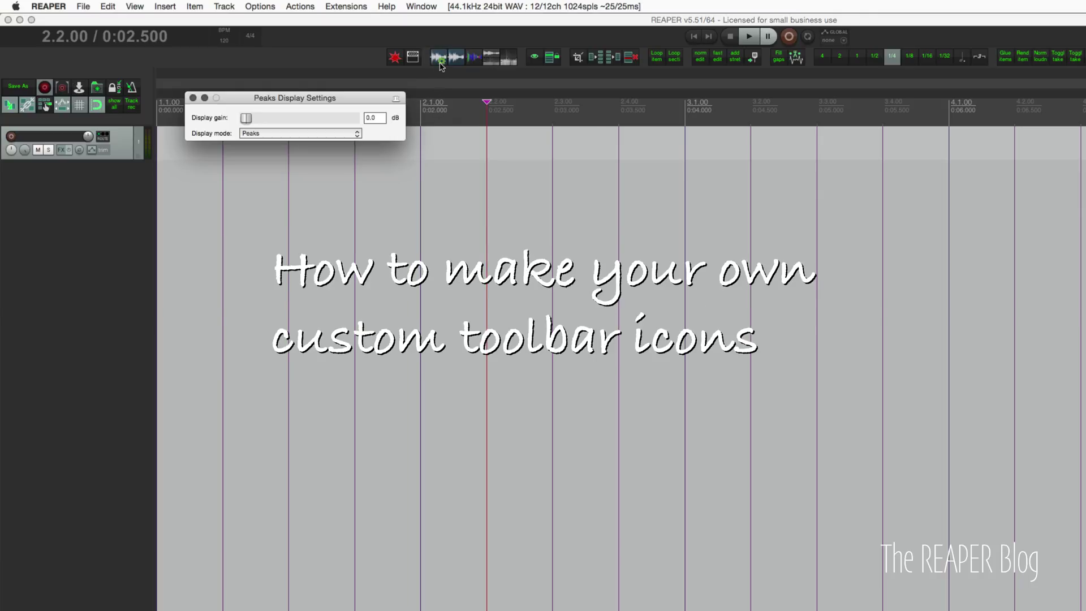
{"action": "left_click", "coordinate": [441, 64]}
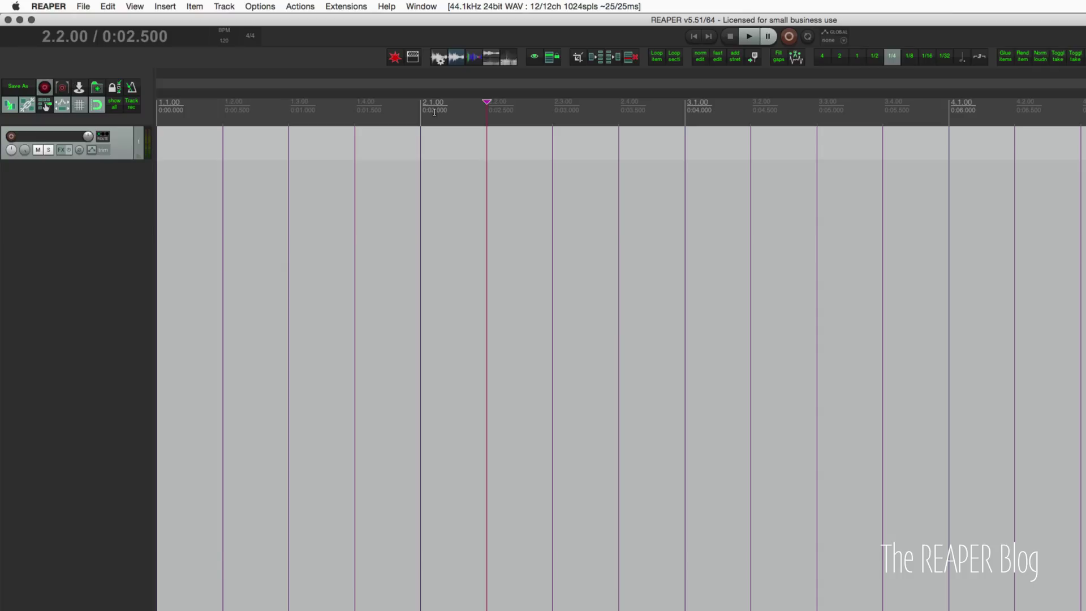
- Switch to Finder and move its window higher on screen
{"action": "key", "text": "super+Tab"}
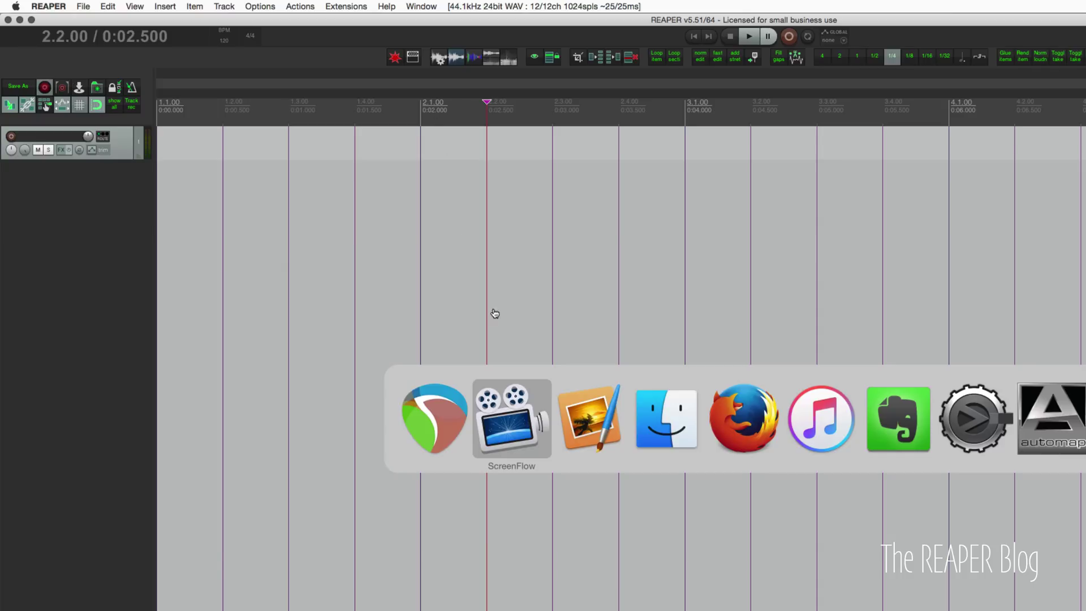
{"action": "key", "text": "super+Tab"}
{"action": "key", "text": "super+Tab"}
{"action": "left_click_drag", "start_coordinate": [524, 223], "coordinate": [521, 30]}
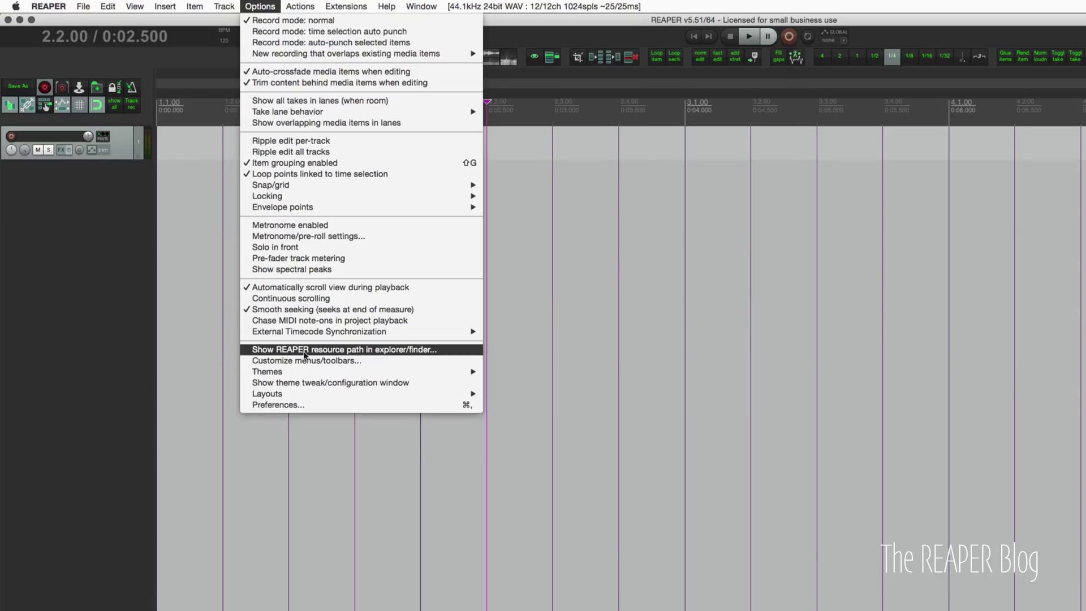
- Reveal REAPER's resource folder in Finder, open Data and select the toolbar_icons folder
{"action": "left_click", "coordinate": [305, 350]}
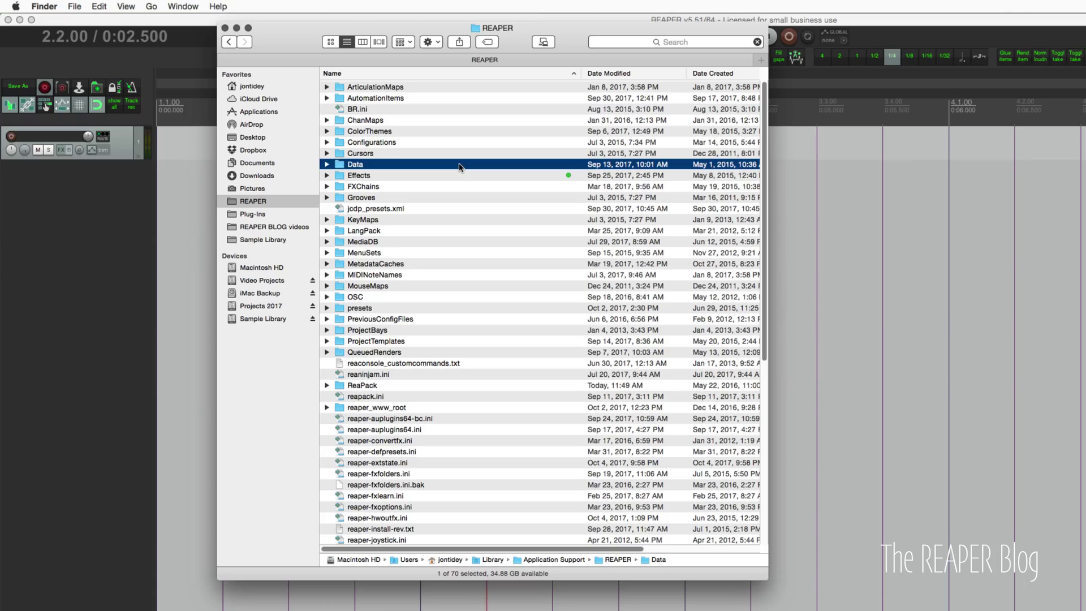
{"action": "double_click", "coordinate": [375, 165]}
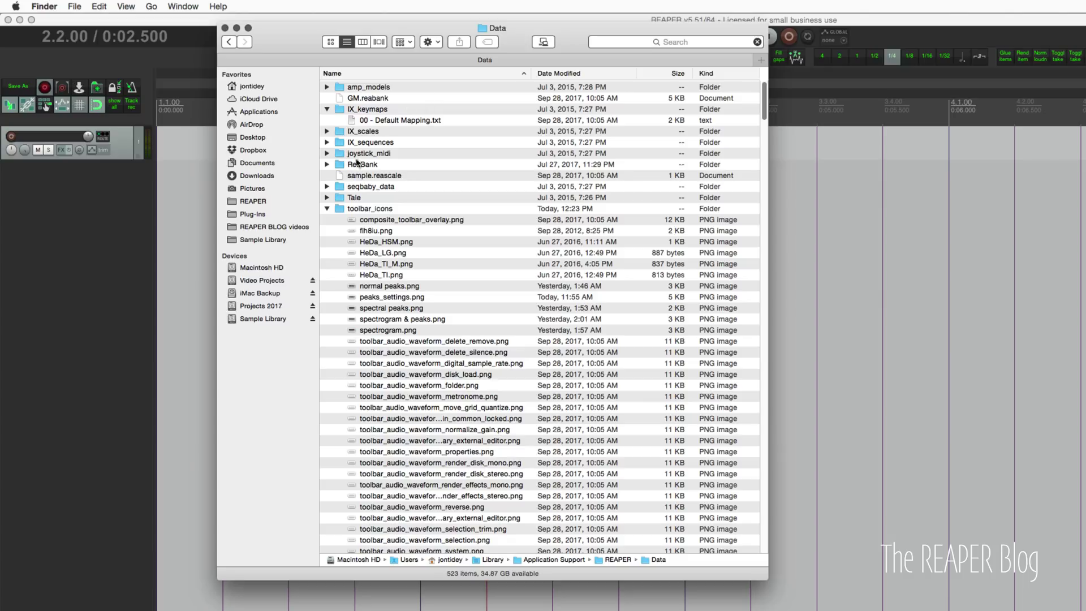
{"action": "left_click", "coordinate": [328, 209]}
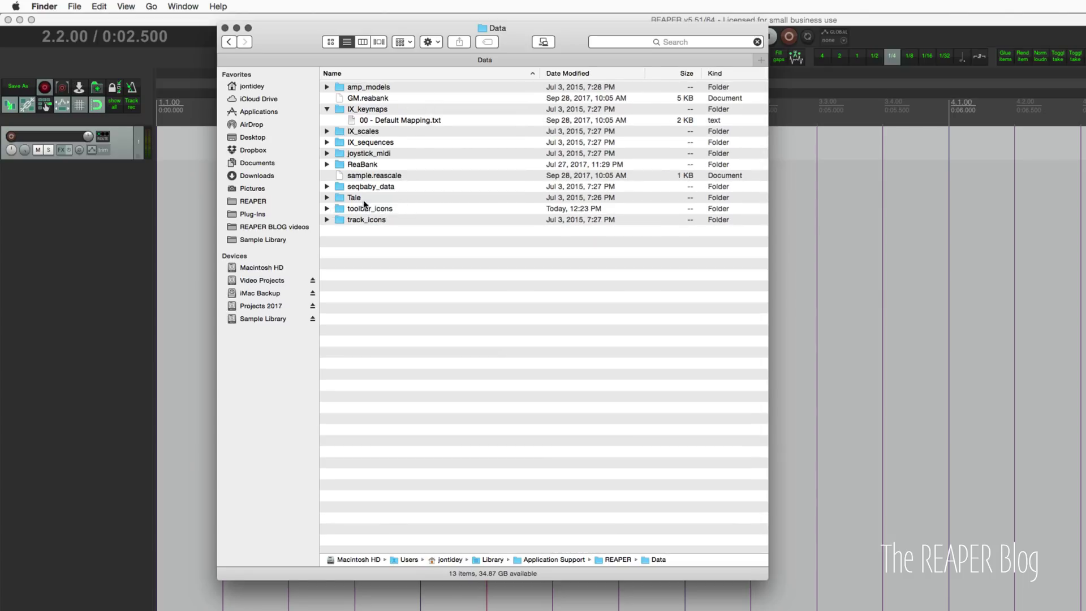
{"action": "left_click", "coordinate": [380, 210]}
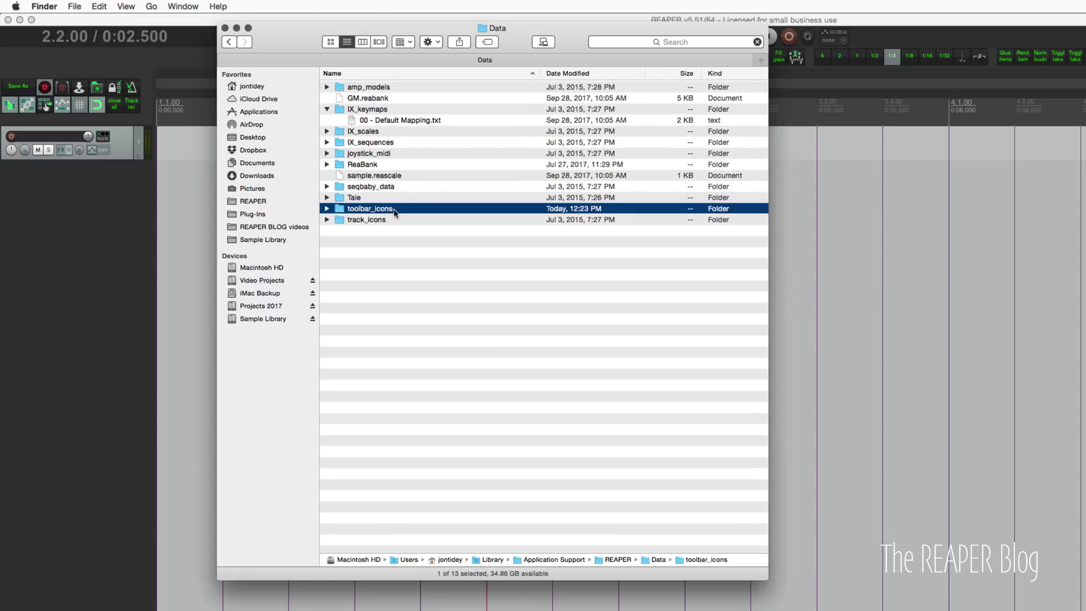
- Open toolbar_icons, browse its 510 PNG icons and select spectrogram.png
{"action": "double_click", "coordinate": [403, 210]}
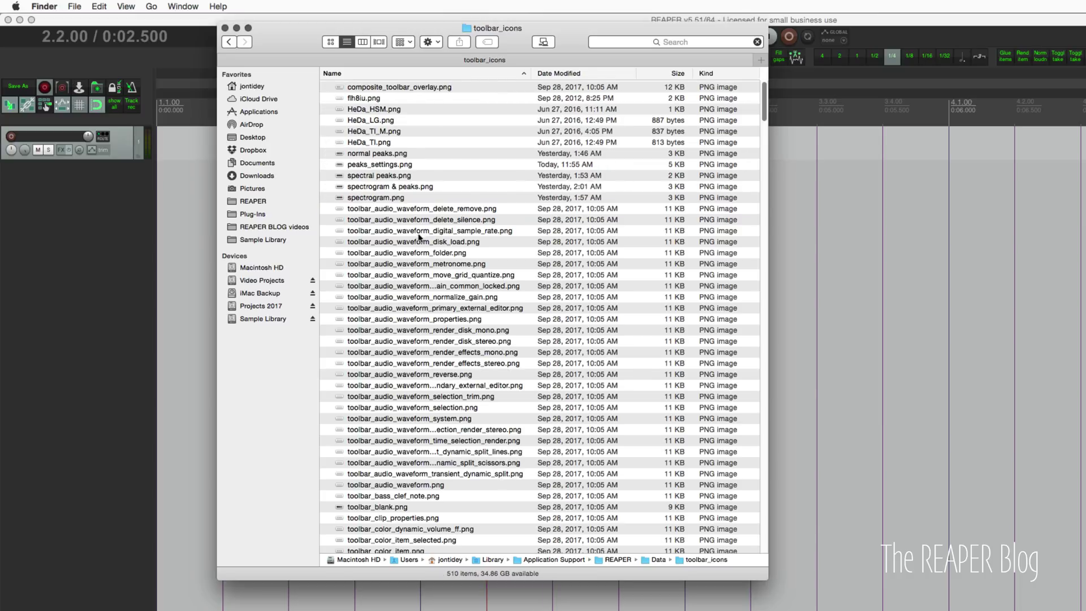
{"action": "left_click", "coordinate": [477, 300]}
{"action": "scroll", "coordinate": [476, 302], "scroll_direction": "down", "scroll_amount": 5}
{"action": "scroll", "coordinate": [475, 301], "scroll_direction": "down", "scroll_amount": 20}
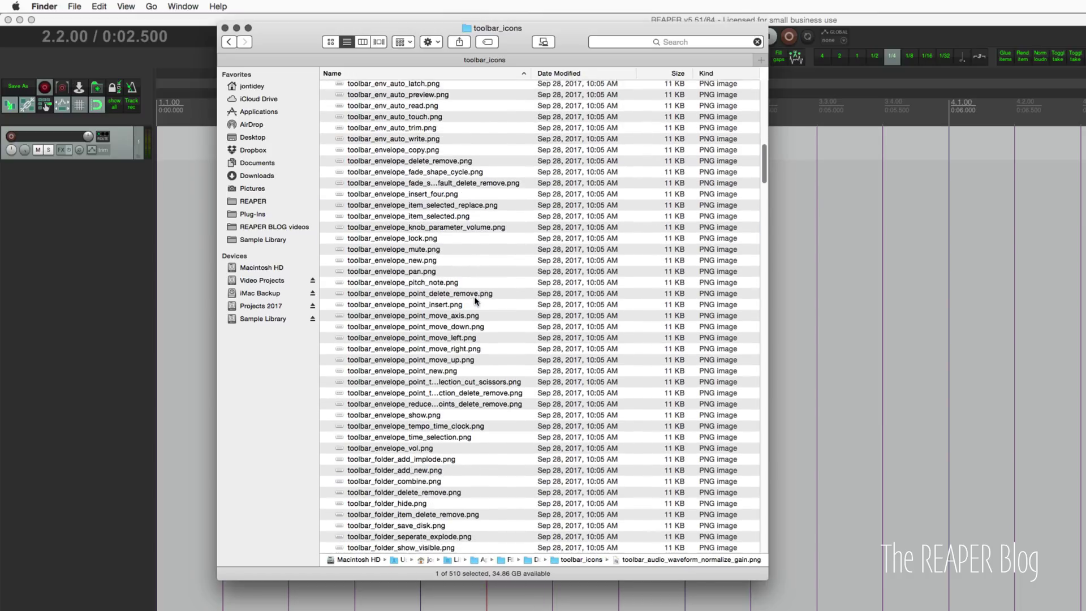
{"action": "scroll", "coordinate": [475, 301], "scroll_direction": "down", "scroll_amount": 20}
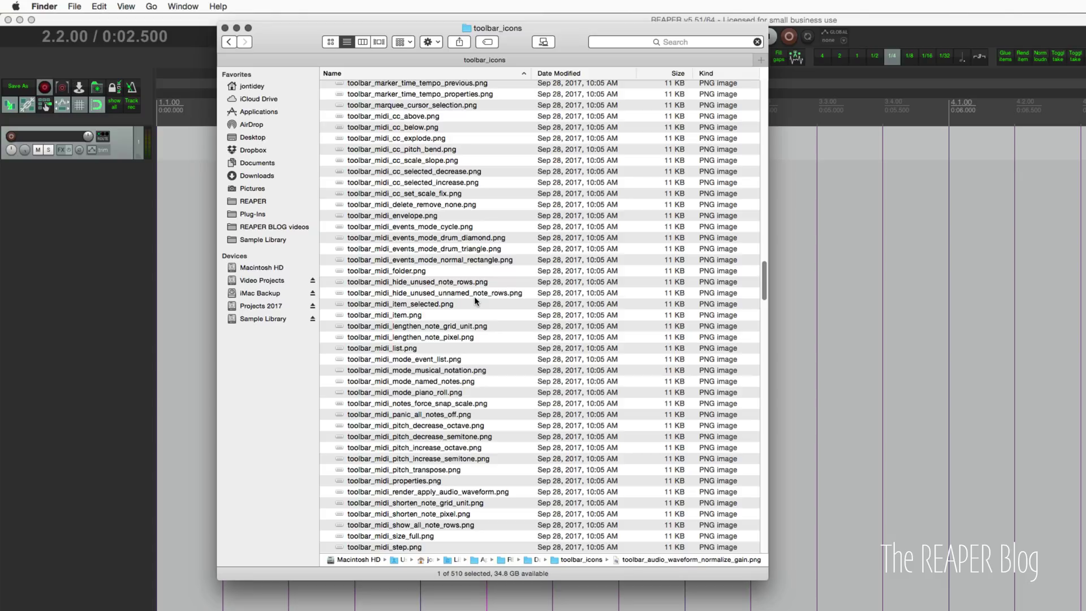
{"action": "scroll", "coordinate": [475, 301], "scroll_direction": "up", "scroll_amount": 20}
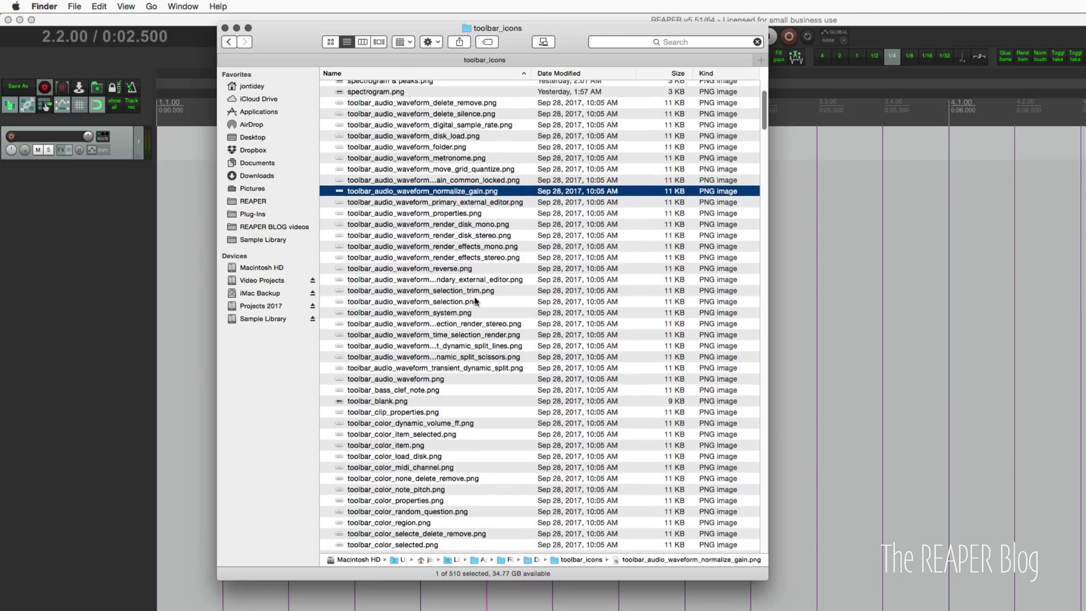
{"action": "scroll", "coordinate": [475, 301], "scroll_direction": "up", "scroll_amount": 4}
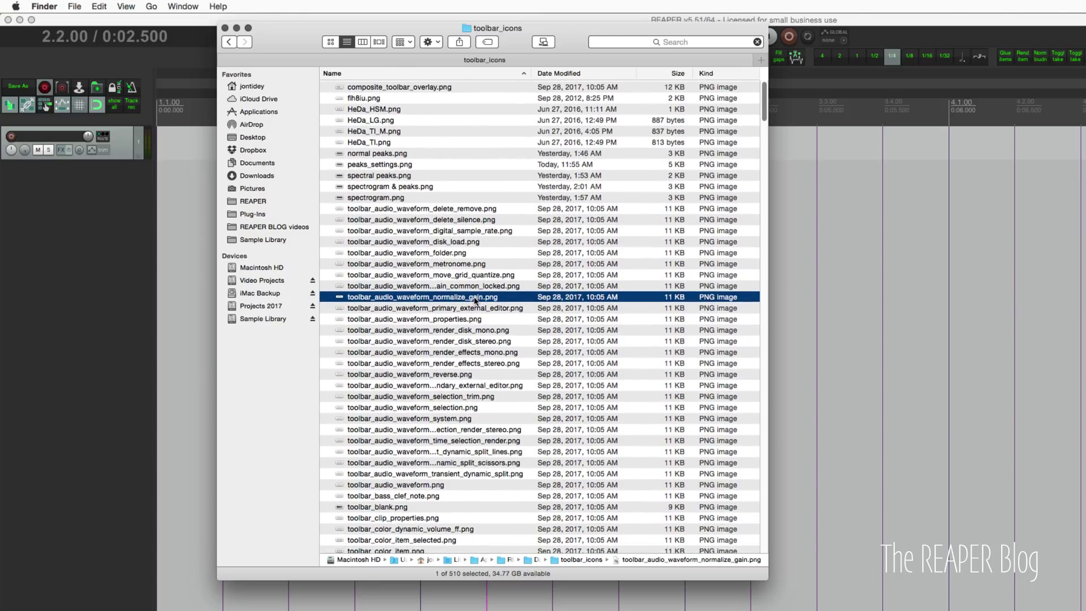
{"action": "left_click", "coordinate": [406, 199]}
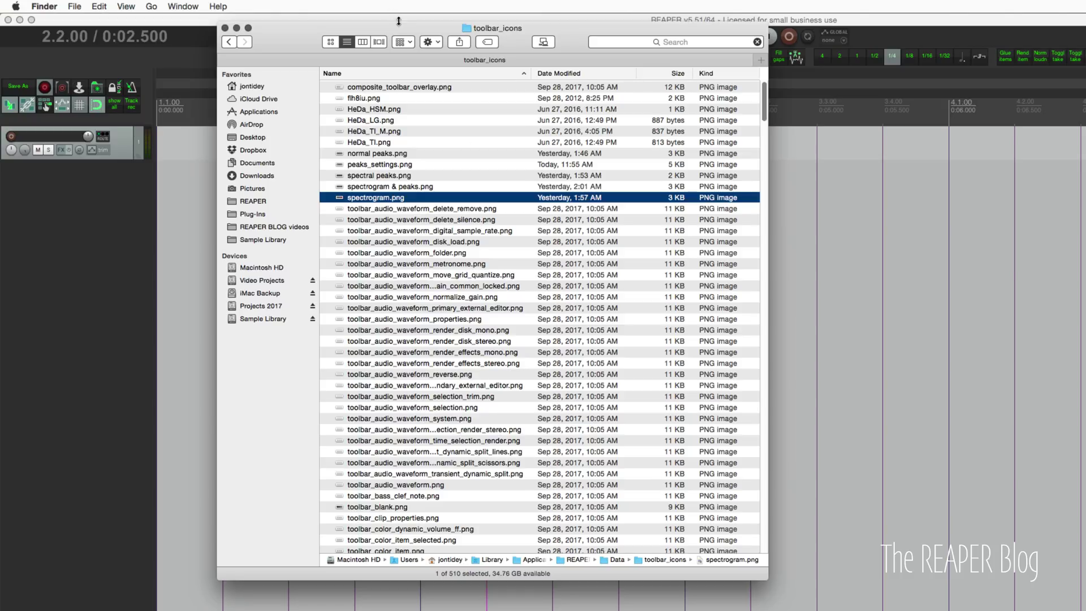
{"action": "left_click_drag", "start_coordinate": [395, 27], "coordinate": [354, 138]}
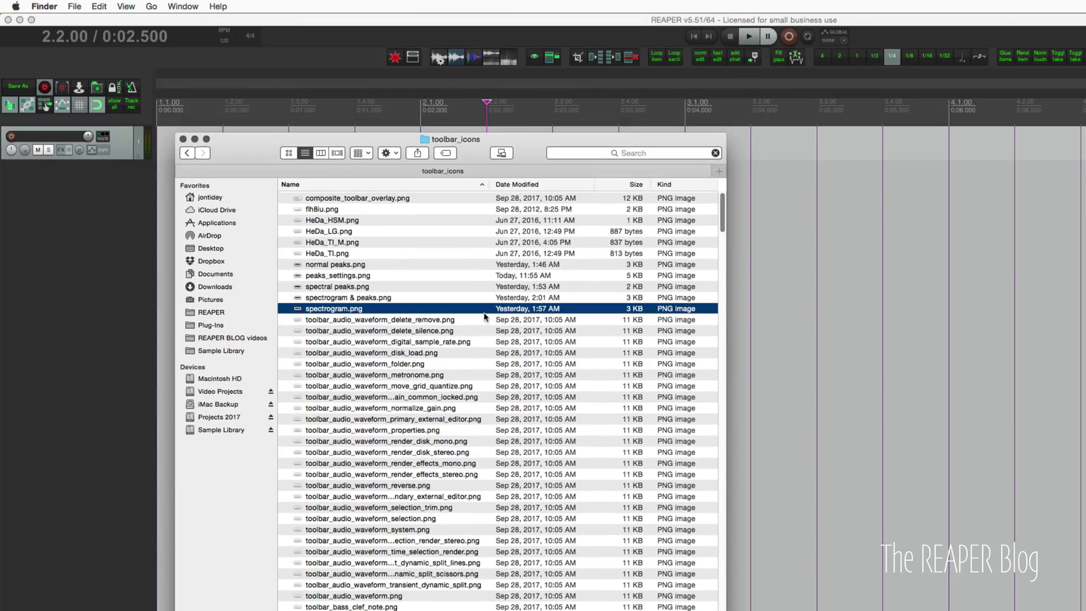
{"action": "key", "text": "space"}
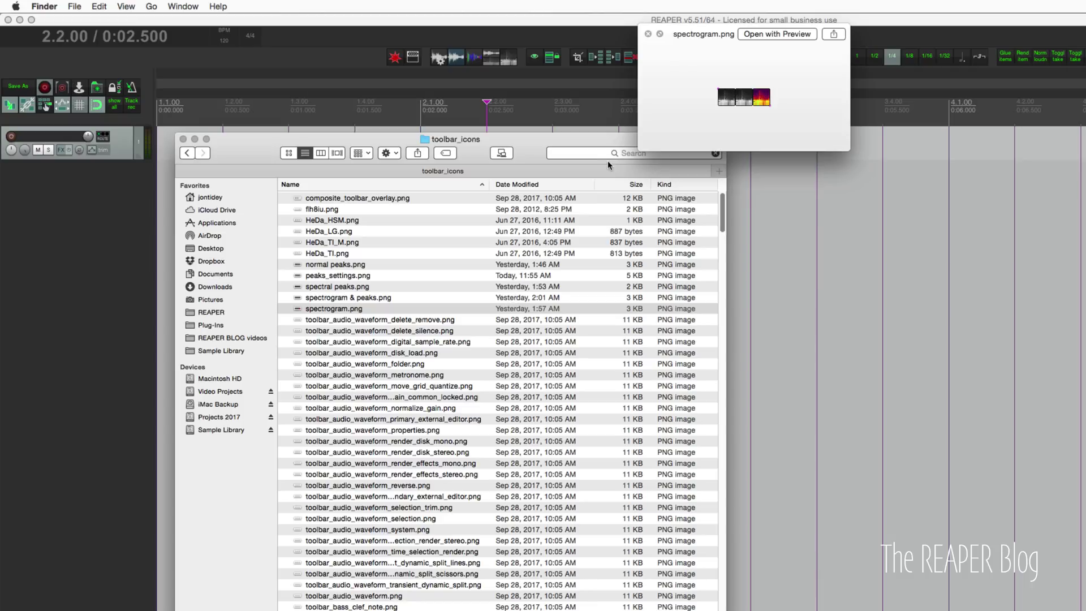
{"action": "left_click_drag", "start_coordinate": [698, 35], "coordinate": [500, 224]}
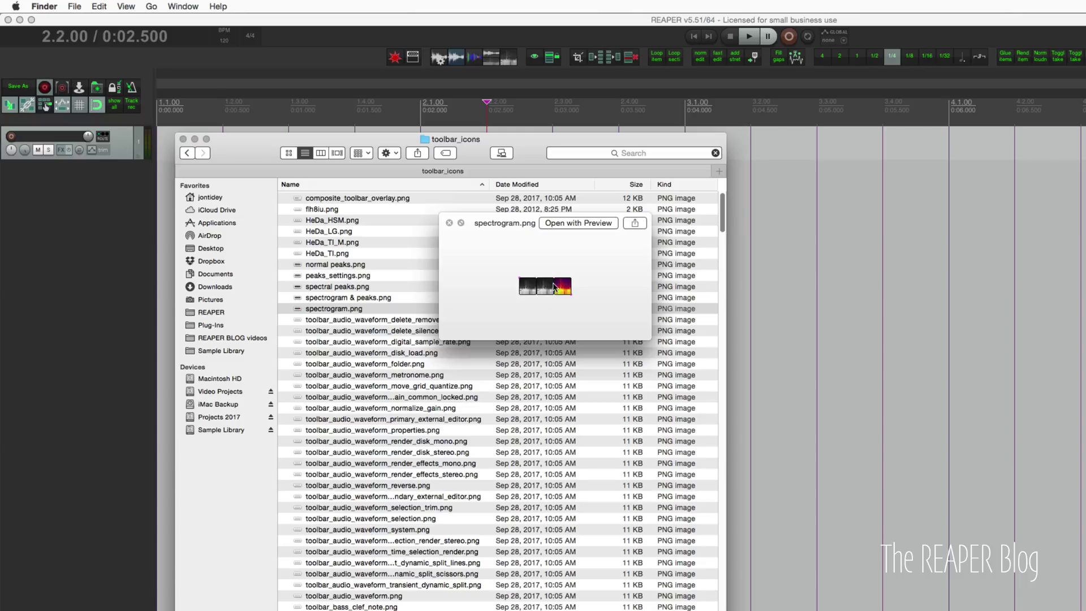
{"action": "key", "text": "space"}
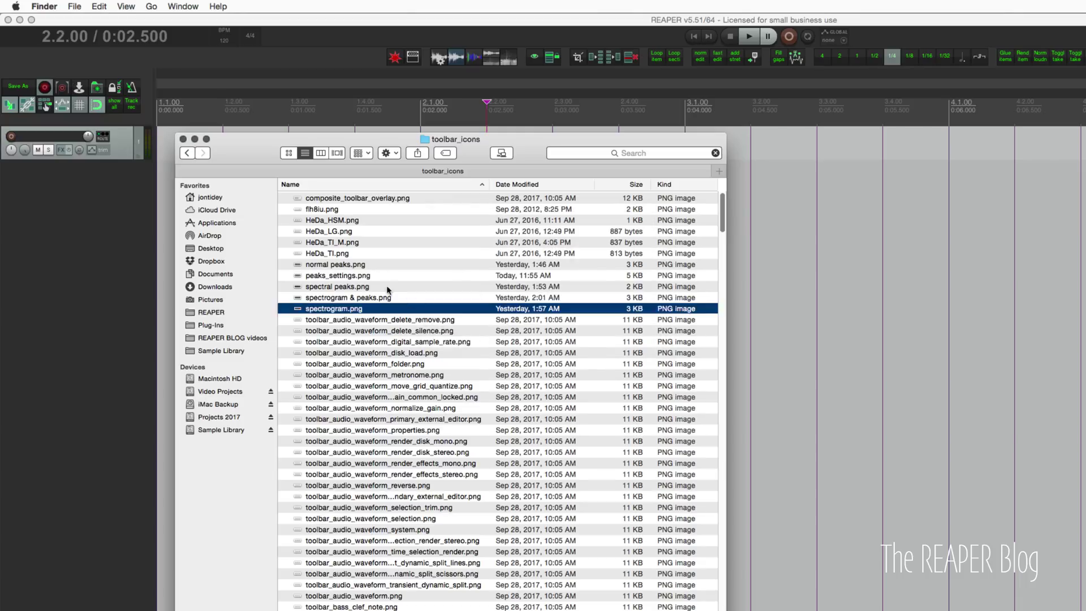
{"action": "left_click", "coordinate": [408, 376]}
{"action": "scroll", "coordinate": [456, 422], "scroll_direction": "down", "scroll_amount": 2}
{"action": "key", "text": "space"}
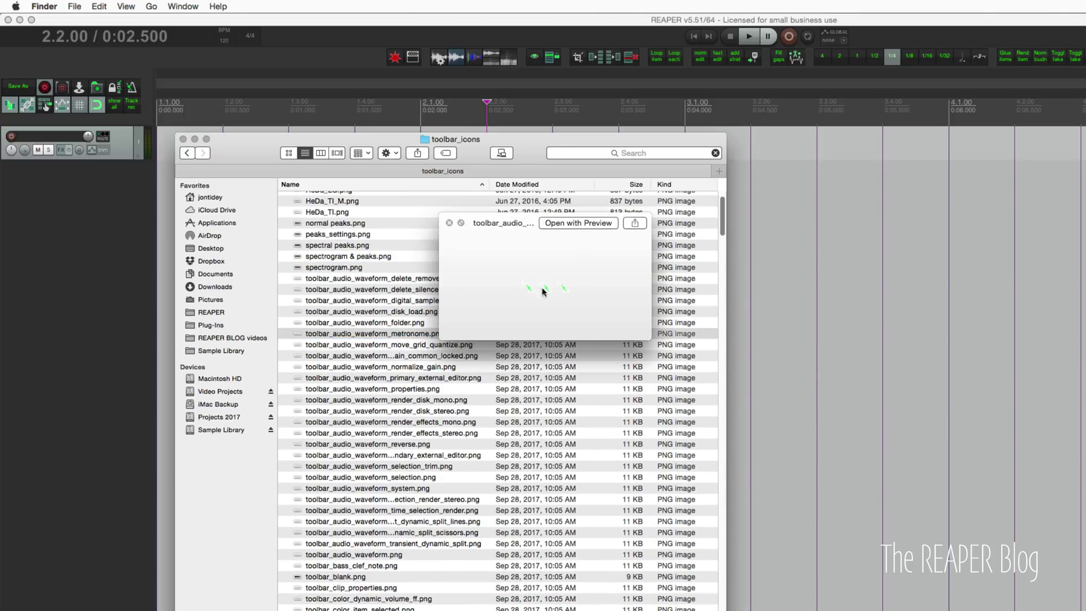
{"action": "key", "text": "Down"}
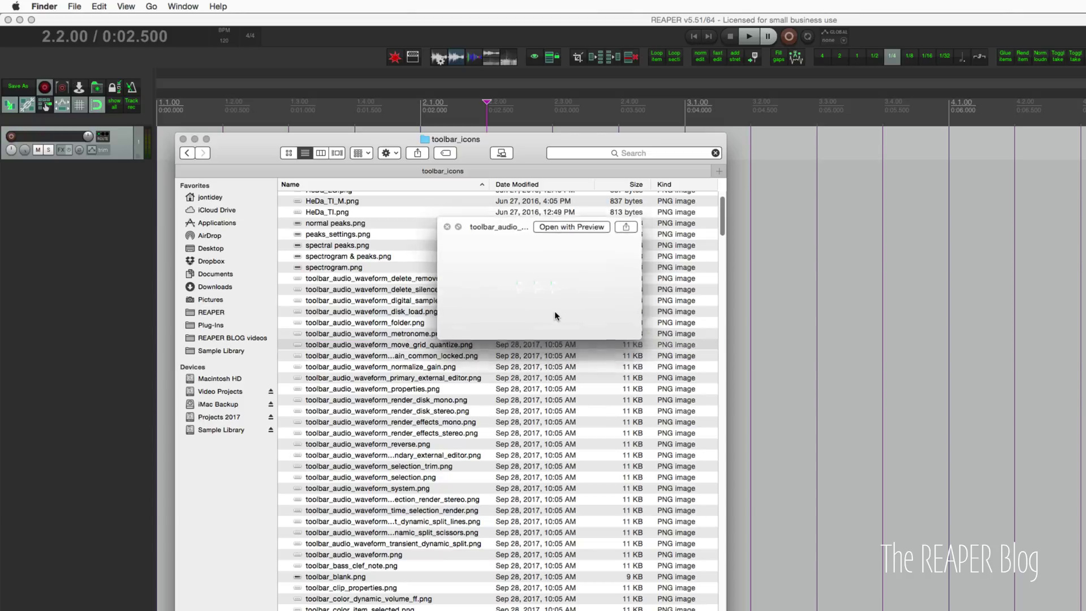
{"action": "key", "text": "space"}
{"action": "key", "text": "Down"}
{"action": "key", "text": "Down"}
{"action": "key", "text": "Down"}
{"action": "key", "text": "Down"}
{"action": "key", "text": "Down"}
{"action": "key", "text": "Down"}
{"action": "key", "text": "Down"}
{"action": "key", "text": "space"}
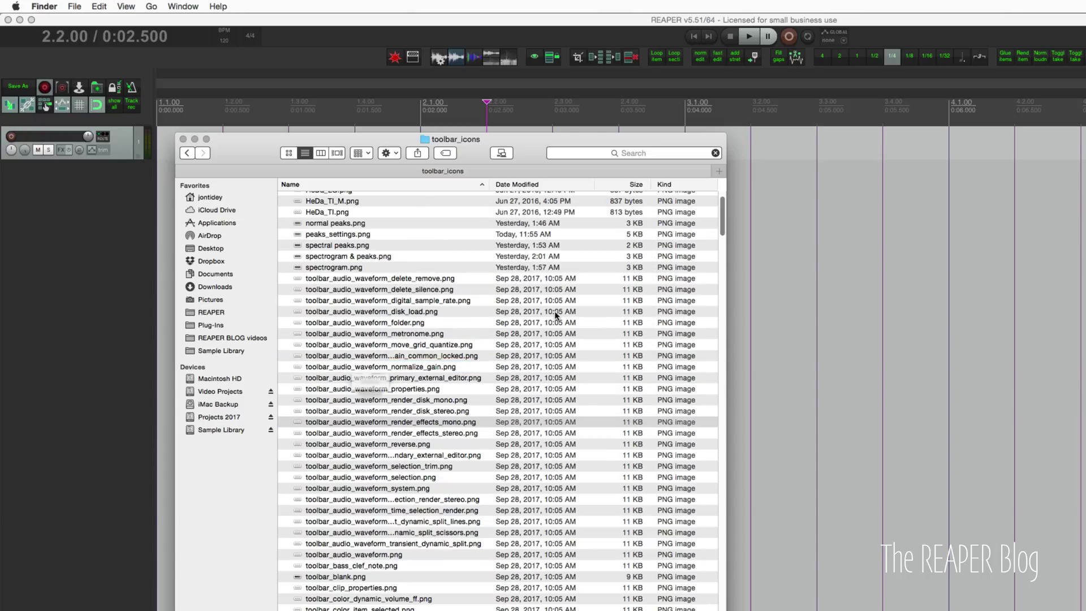
{"action": "key", "text": "space"}
{"action": "key", "text": "Down"}
{"action": "key", "text": "Down"}
{"action": "key", "text": "Down"}
{"action": "key", "text": "space"}
{"action": "key", "text": "space"}
{"action": "scroll", "coordinate": [453, 311], "scroll_direction": "up", "scroll_amount": 2}
{"action": "left_click", "coordinate": [387, 305]}
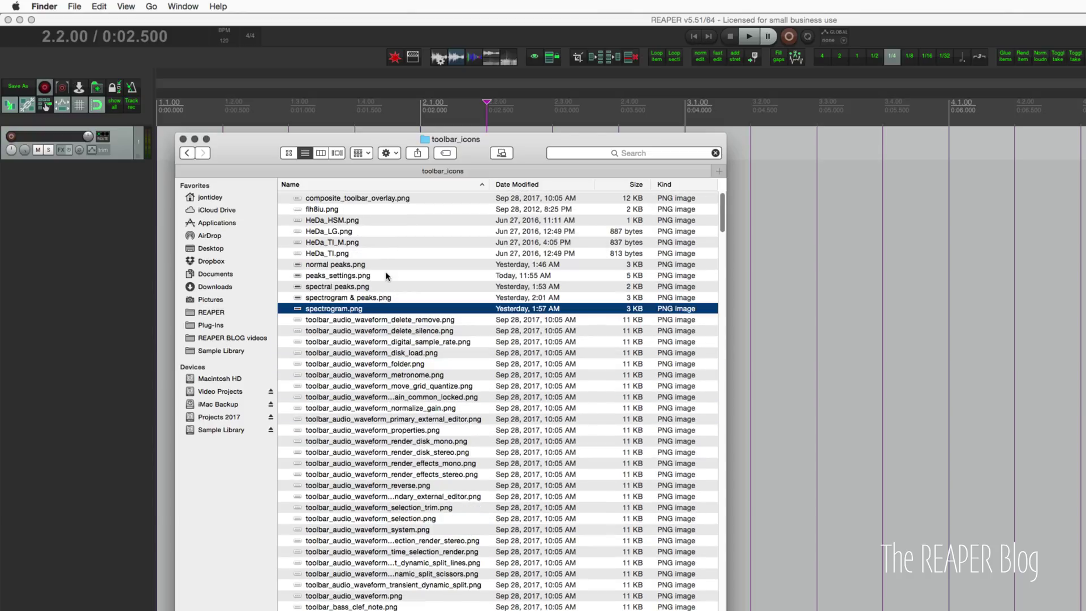
{"action": "left_click", "coordinate": [389, 276]}
{"action": "key", "text": "space"}
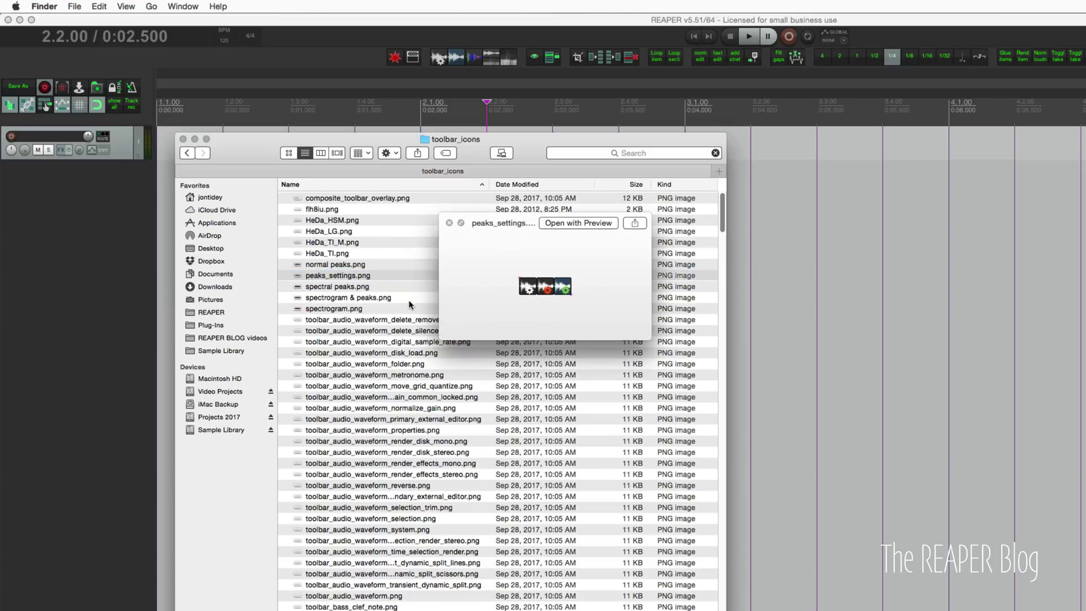
{"action": "key", "text": "space"}
{"action": "left_click", "coordinate": [374, 267]}
{"action": "key", "text": "space"}
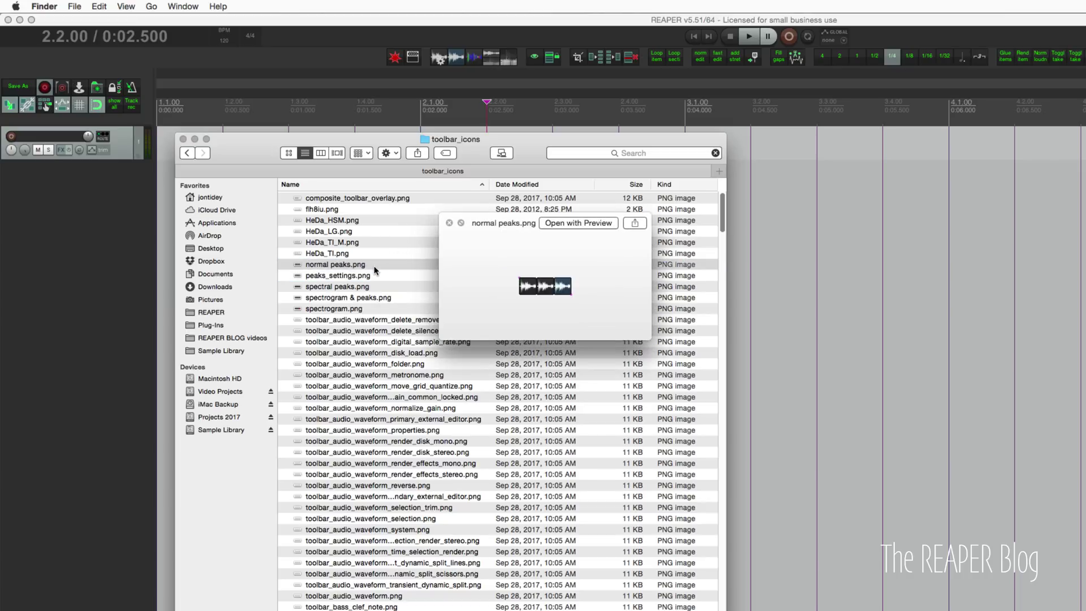
{"action": "key", "text": "Down"}
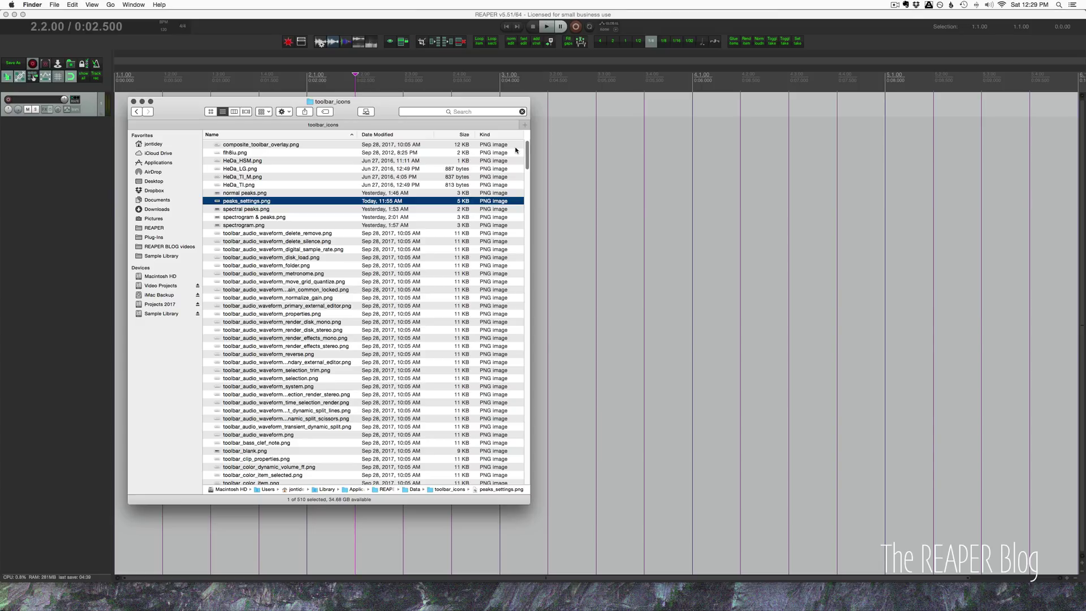
- Create a new 90 × 30 pixel, 72 ppi image in Pixelmator and zoom to 500%
{"action": "key", "text": "super+Tab"}
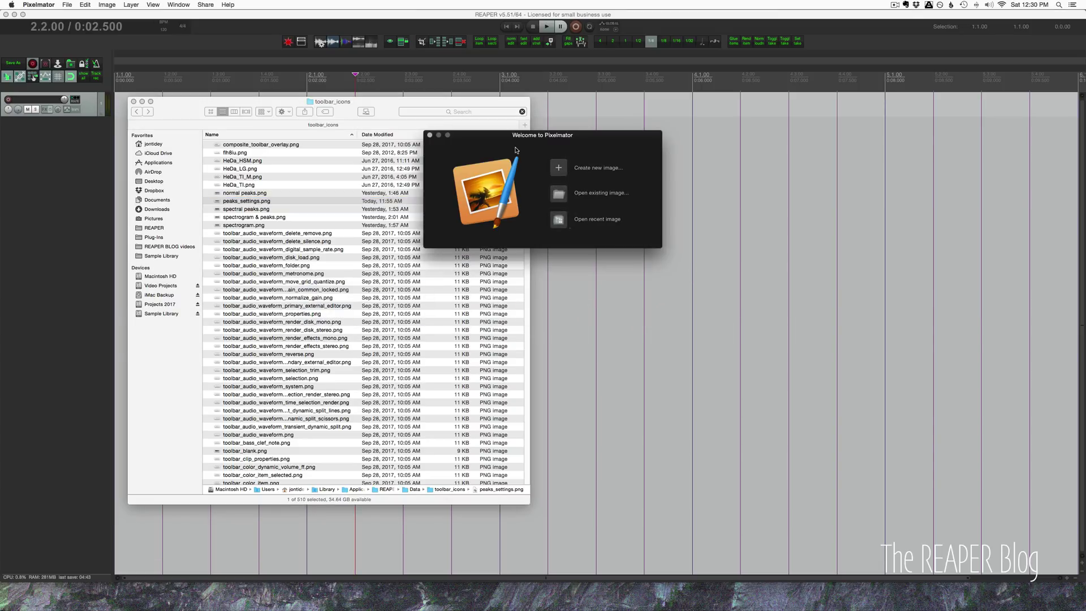
{"action": "left_click", "coordinate": [558, 167]}
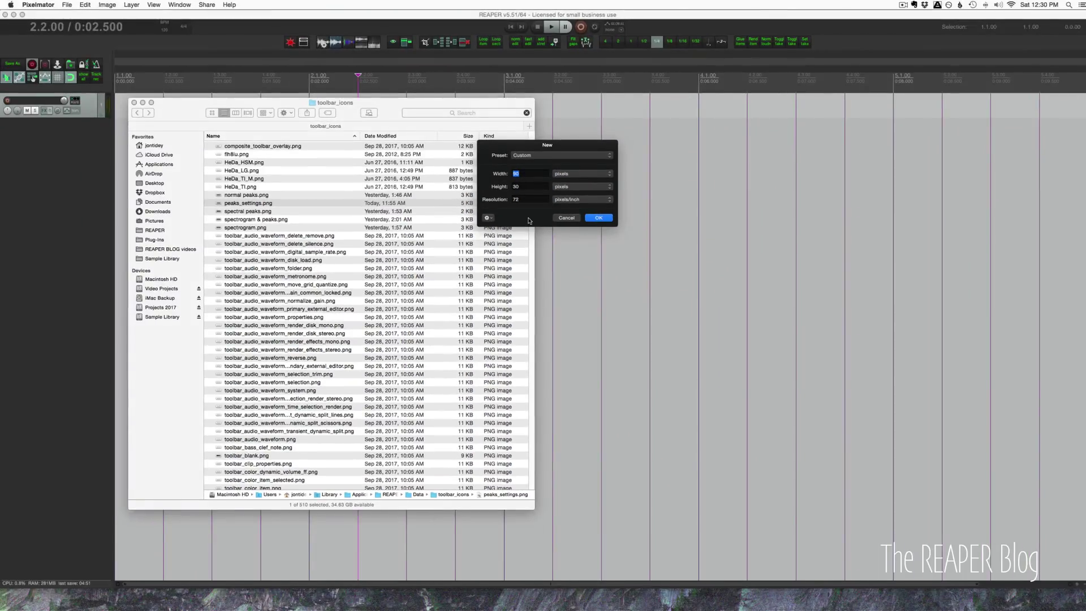
{"action": "left_click", "coordinate": [598, 218]}
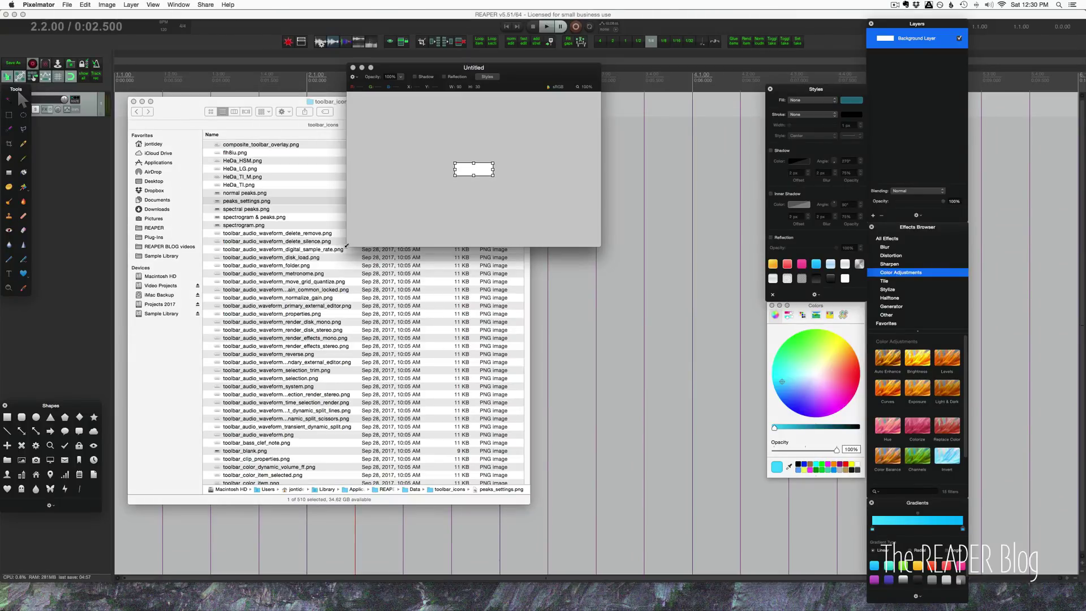
{"action": "left_click_drag", "start_coordinate": [347, 247], "coordinate": [218, 306]}
{"action": "key", "text": "super+plus"}
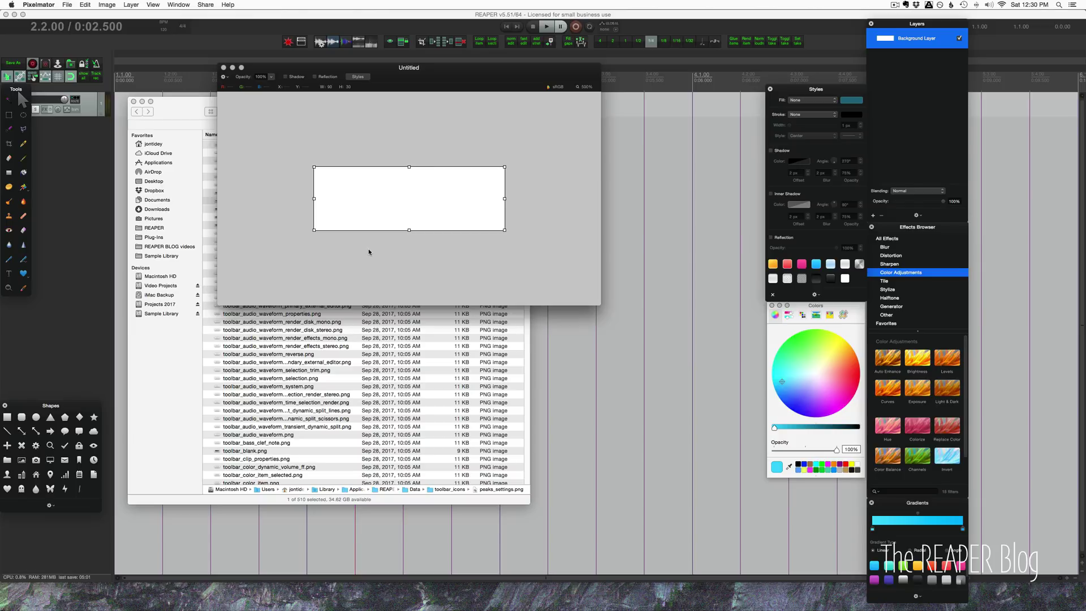
- Show rulers and place vertical guides at 30 and 60 pixels
{"action": "left_click", "coordinate": [155, 5]}
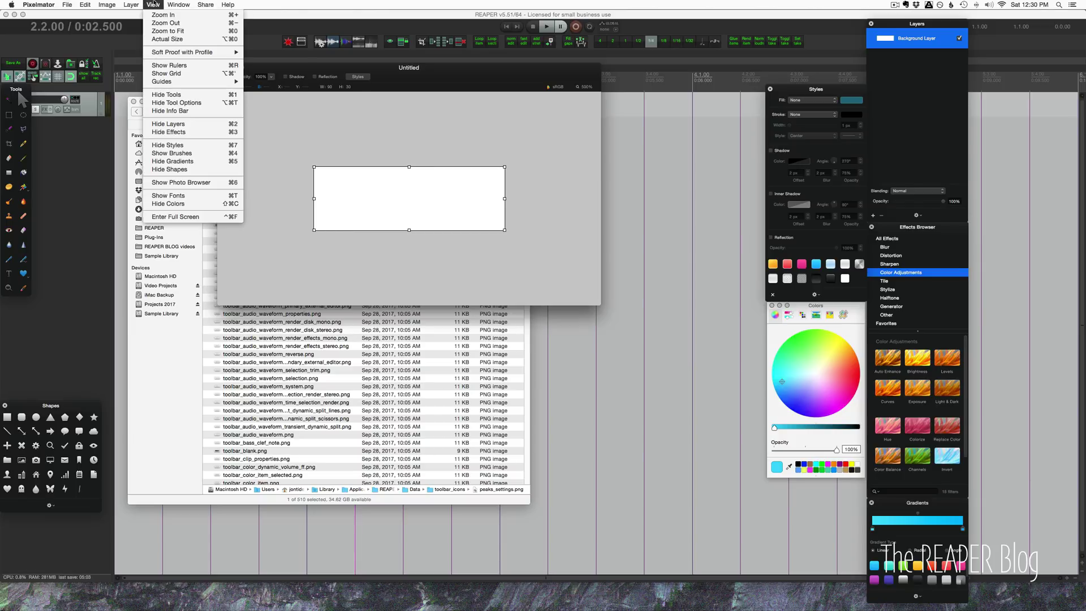
{"action": "left_click", "coordinate": [170, 65]}
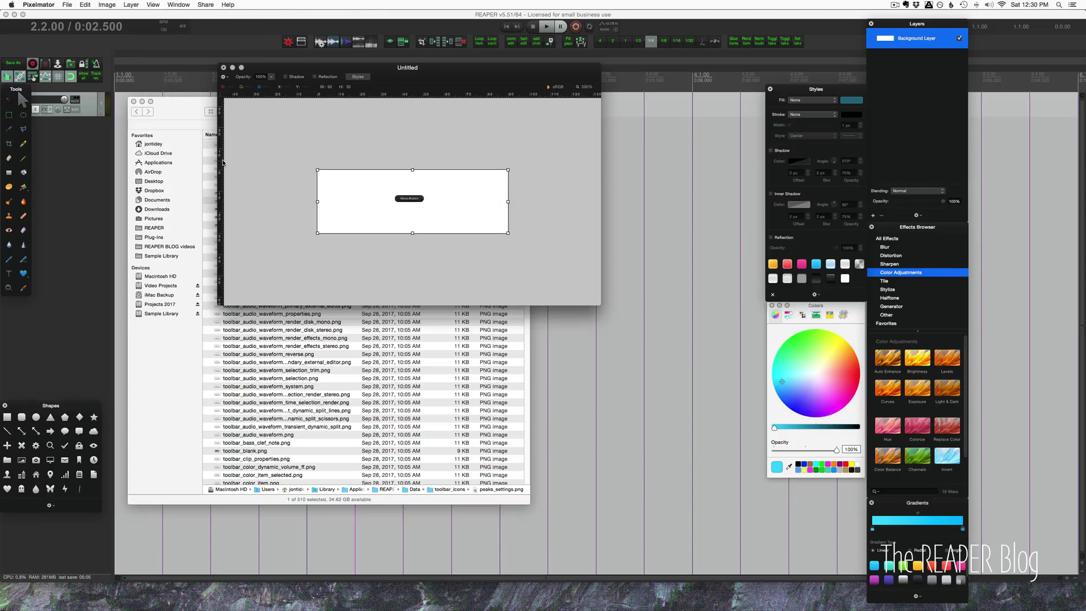
{"action": "key", "text": "super+alt+semicolon"}
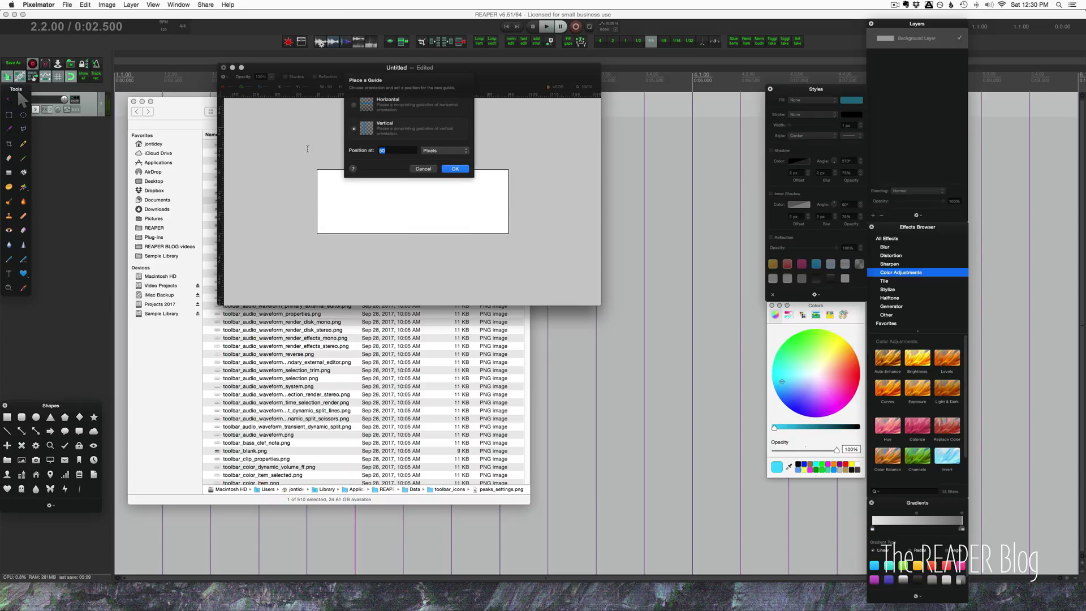
{"action": "type", "text": "3"}
{"action": "key", "text": "Return"}
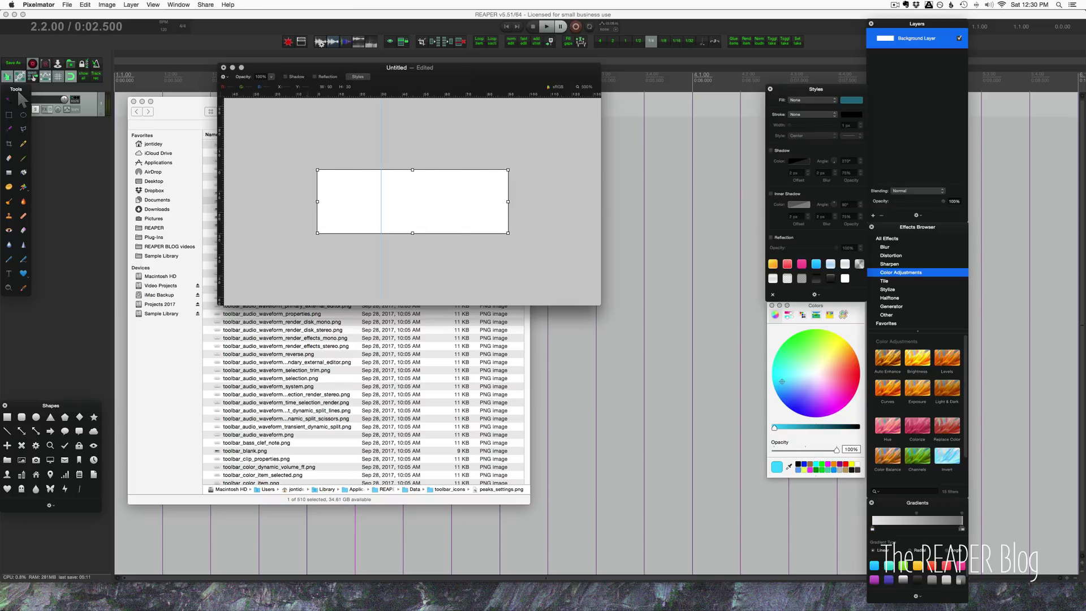
{"action": "key", "text": "super+alt+semicolon"}
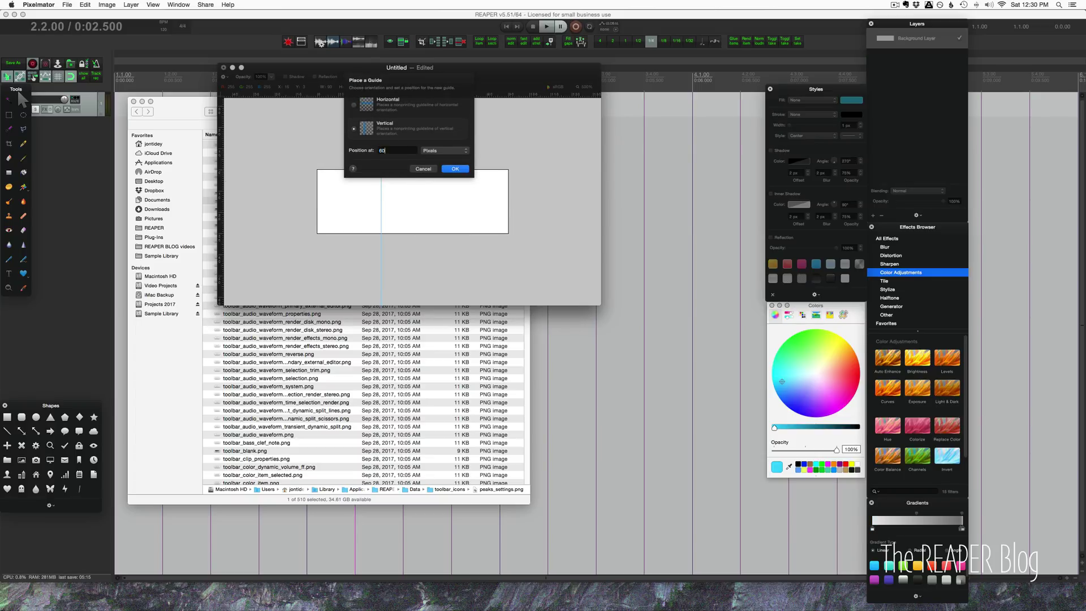
{"action": "key", "text": "Return"}
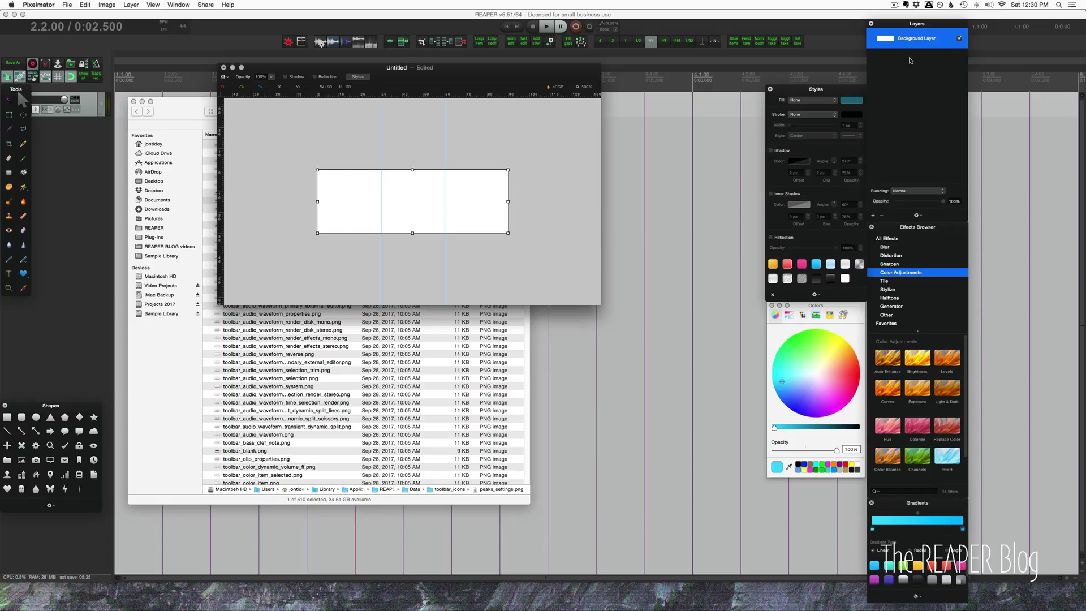
- Hide the Background Layer for transparency and pick the gear shape with green fill
{"action": "left_click", "coordinate": [959, 38]}
{"action": "left_click_drag", "start_coordinate": [53, 410], "coordinate": [56, 345]}
{"action": "left_click", "coordinate": [38, 379]}
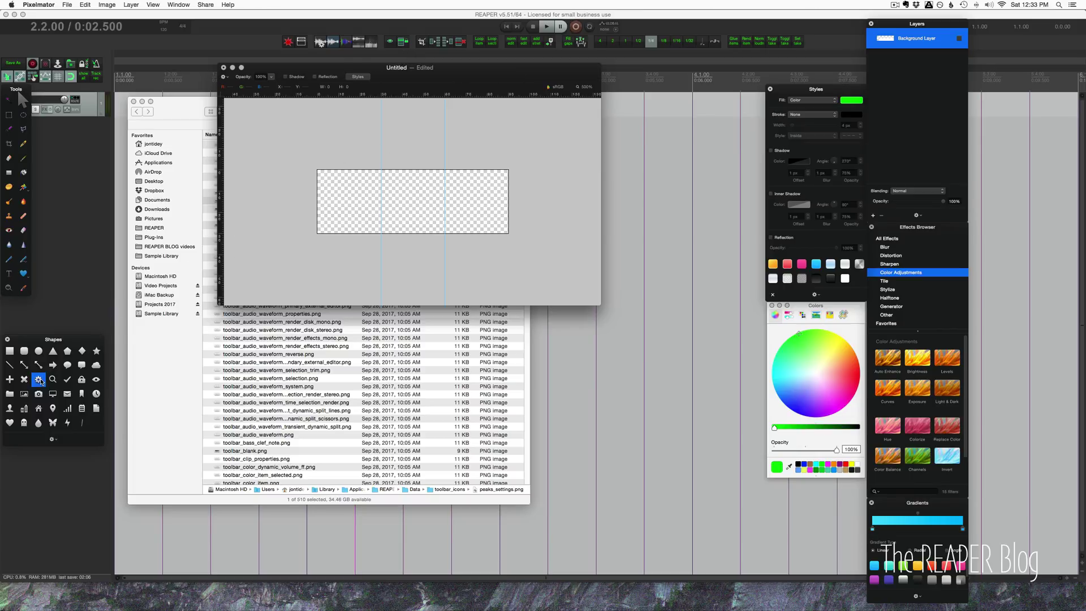
{"action": "left_click", "coordinate": [41, 382]}
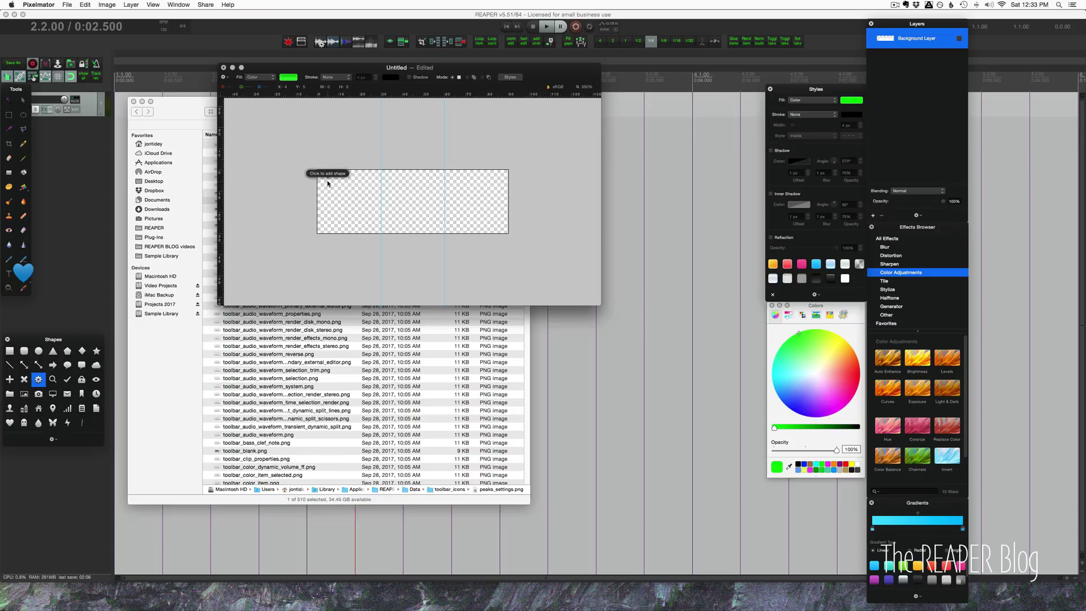
- Draw a green gear in the left third and Option-drag copies into the other thirds
{"action": "left_click_drag", "start_coordinate": [328, 182], "coordinate": [352, 211]}
{"action": "key", "text": "v"}
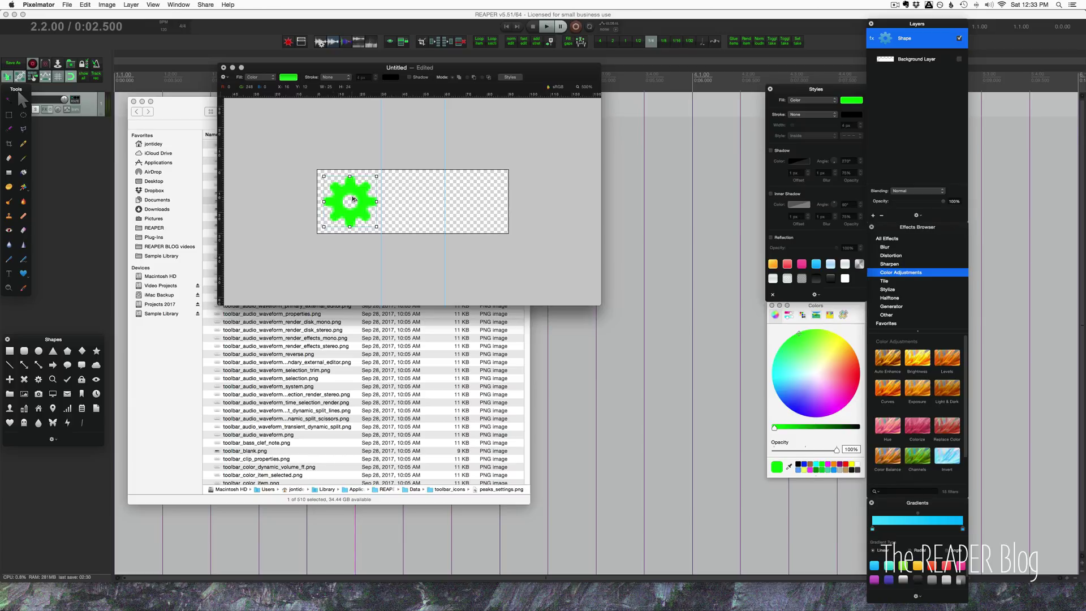
{"action": "left_click_drag", "start_coordinate": [351, 198], "coordinate": [474, 199]}
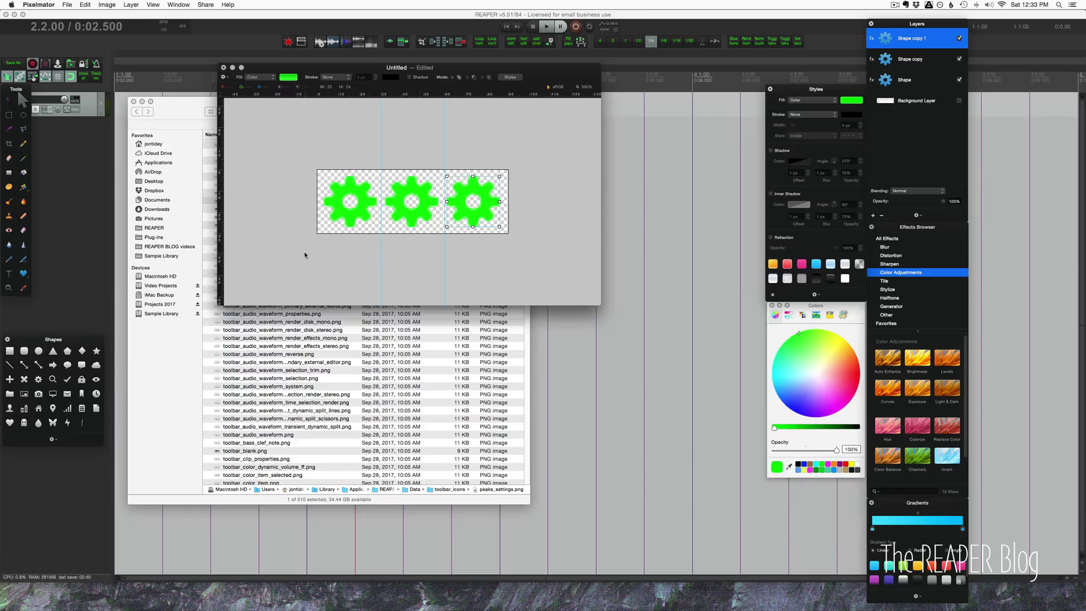
- Fill the left gear white
{"action": "left_click", "coordinate": [350, 202]}
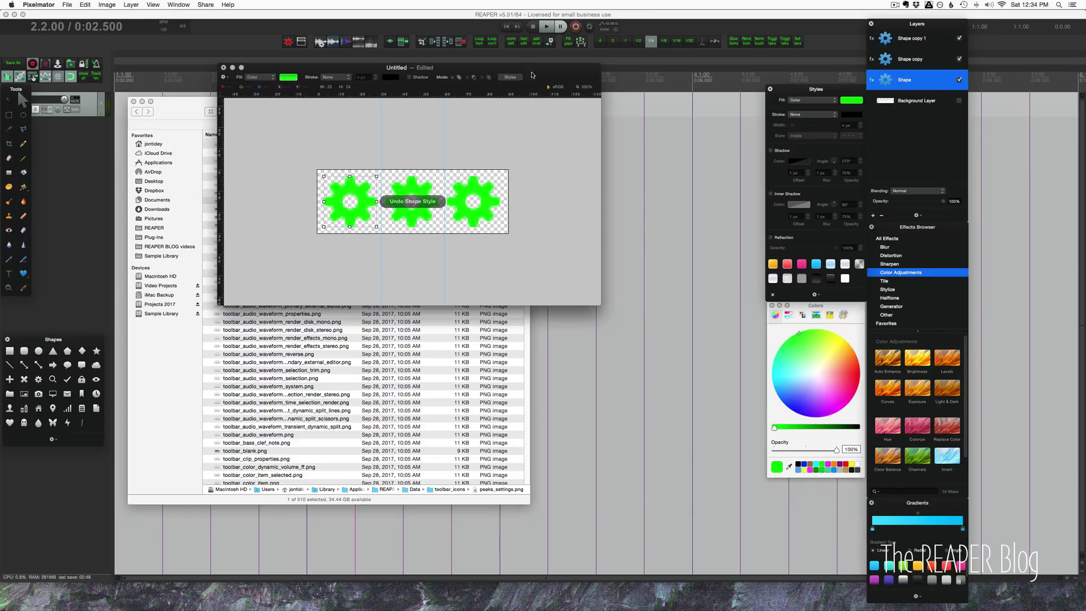
{"action": "left_click", "coordinate": [289, 77]}
{"action": "left_click", "coordinate": [294, 91]}
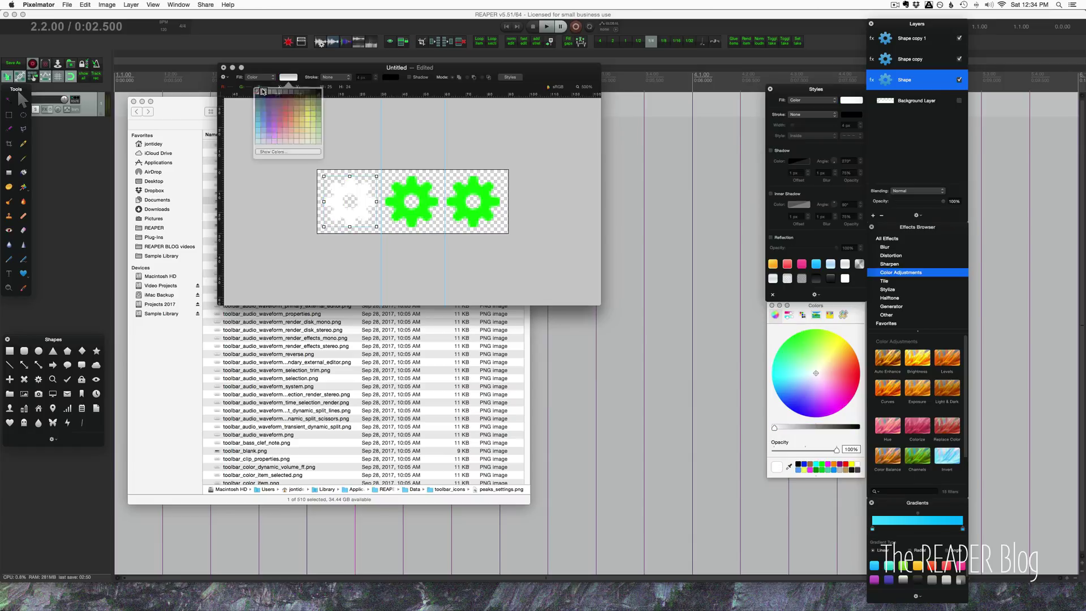
- Fill the middle gear (Shape copy) pure red and start a PNG export
{"action": "left_click", "coordinate": [883, 60]}
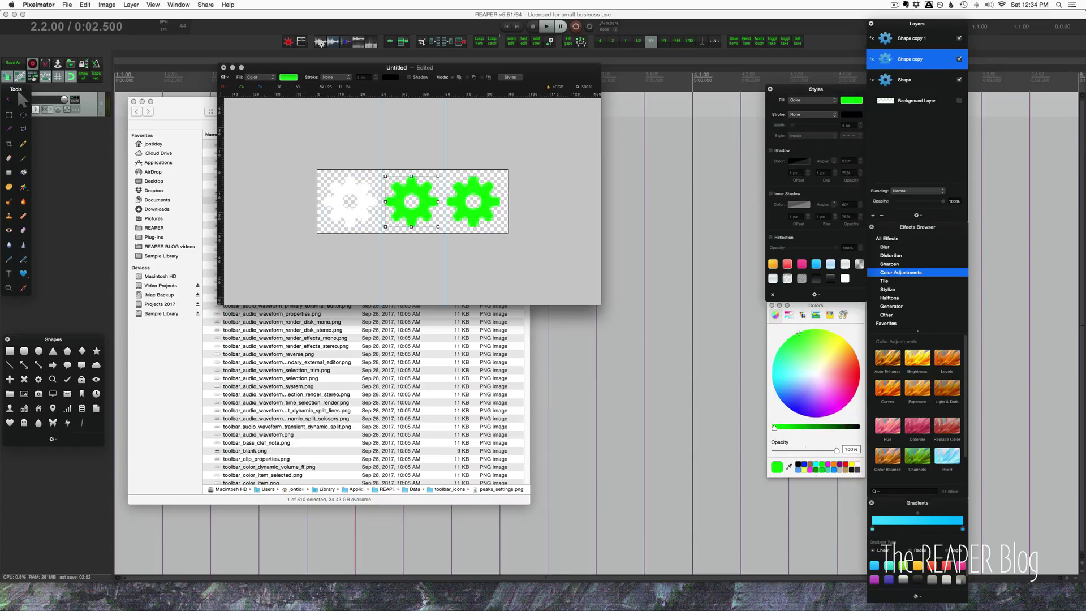
{"action": "left_click", "coordinate": [288, 77]}
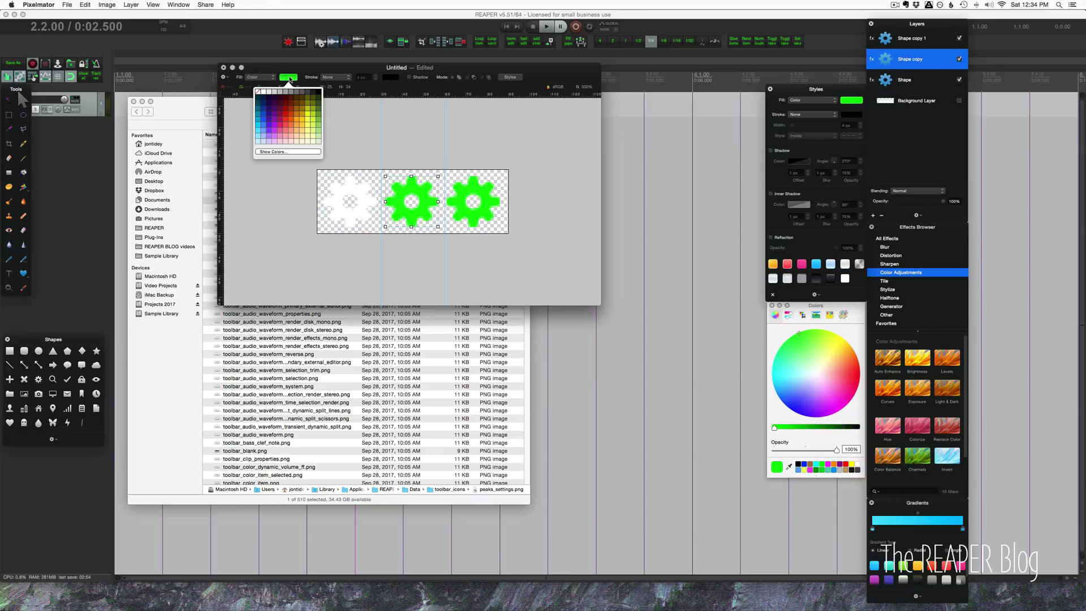
{"action": "left_click", "coordinate": [286, 125]}
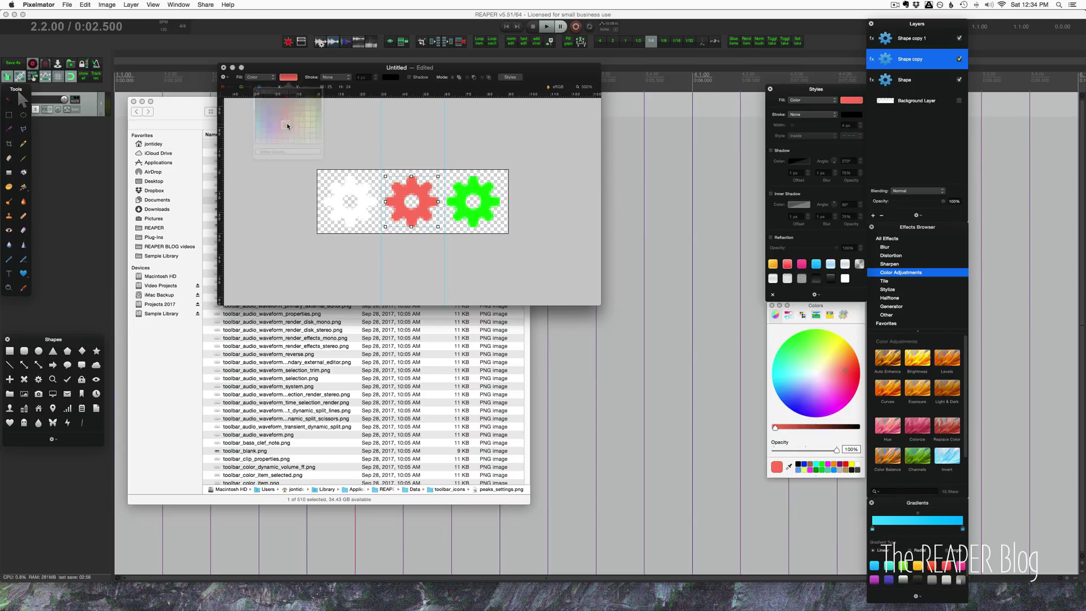
{"action": "left_click", "coordinate": [842, 468]}
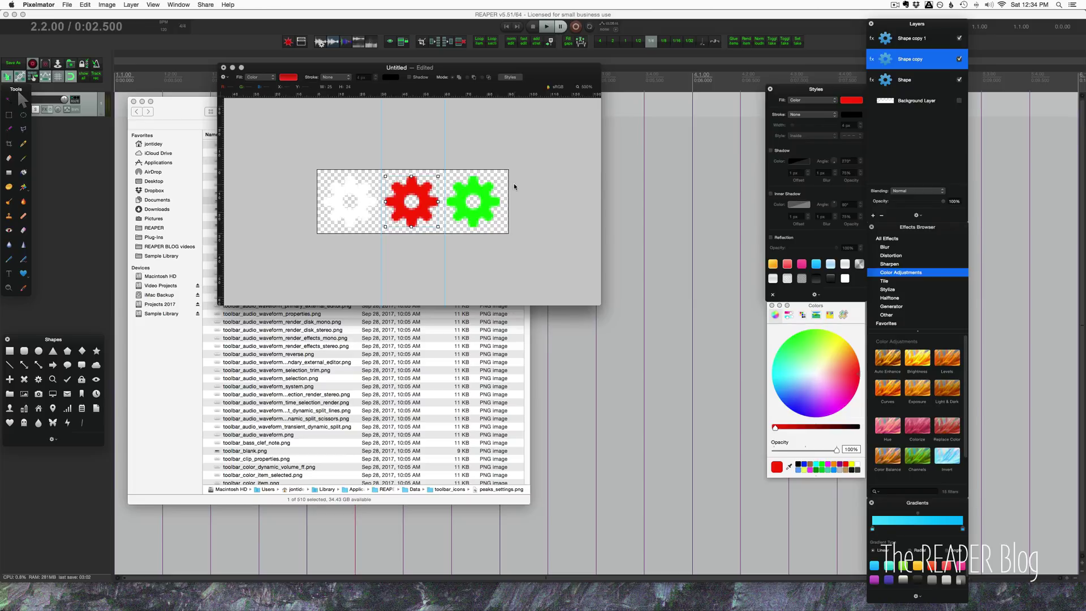
{"action": "key", "text": "super+shift+e"}
{"action": "left_click", "coordinate": [489, 144]}
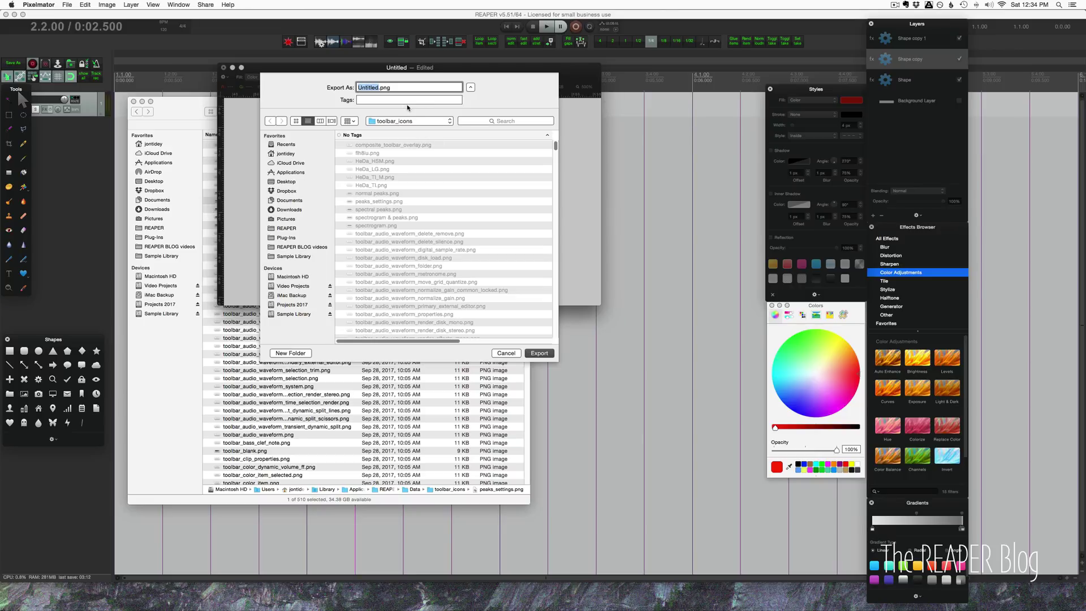
- Export the gear image as cog_gear_settings.png into toolbar_icons, then bring REAPER to the front
{"action": "type", "text": "cog_gear_settings"}
{"action": "left_click", "coordinate": [531, 354]}
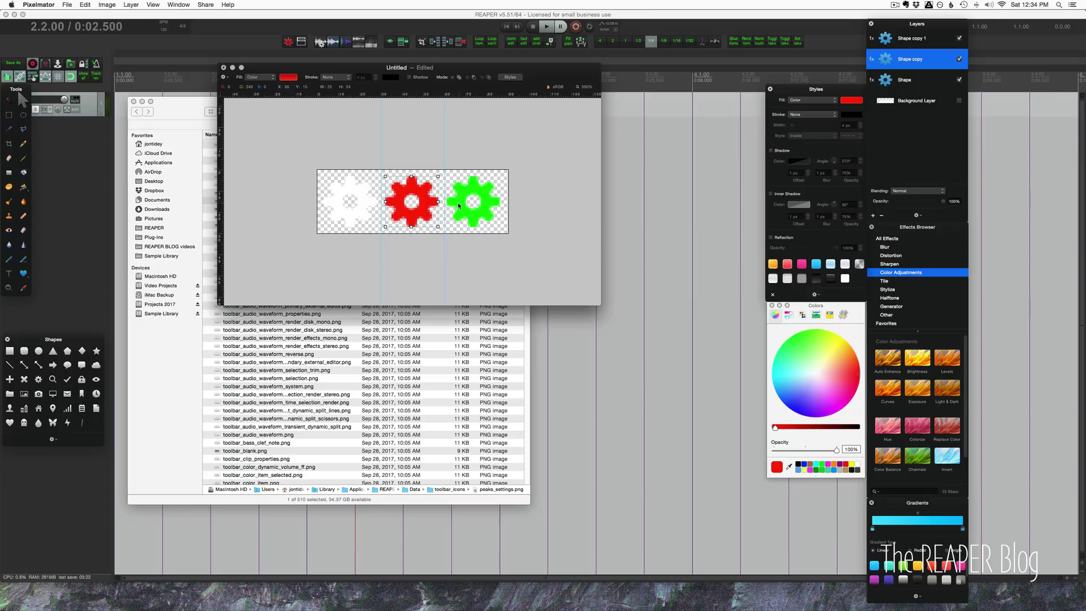
{"action": "left_click", "coordinate": [191, 57]}
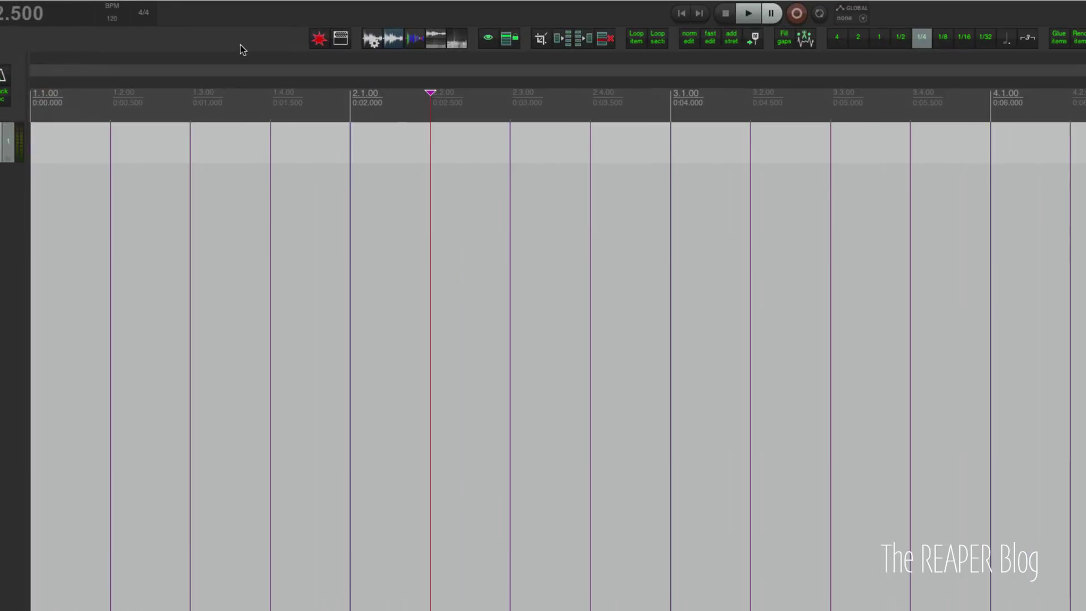
- Add the Options: Preferences... action to the top of Floating toolbar 1
{"action": "right_click", "coordinate": [215, 41]}
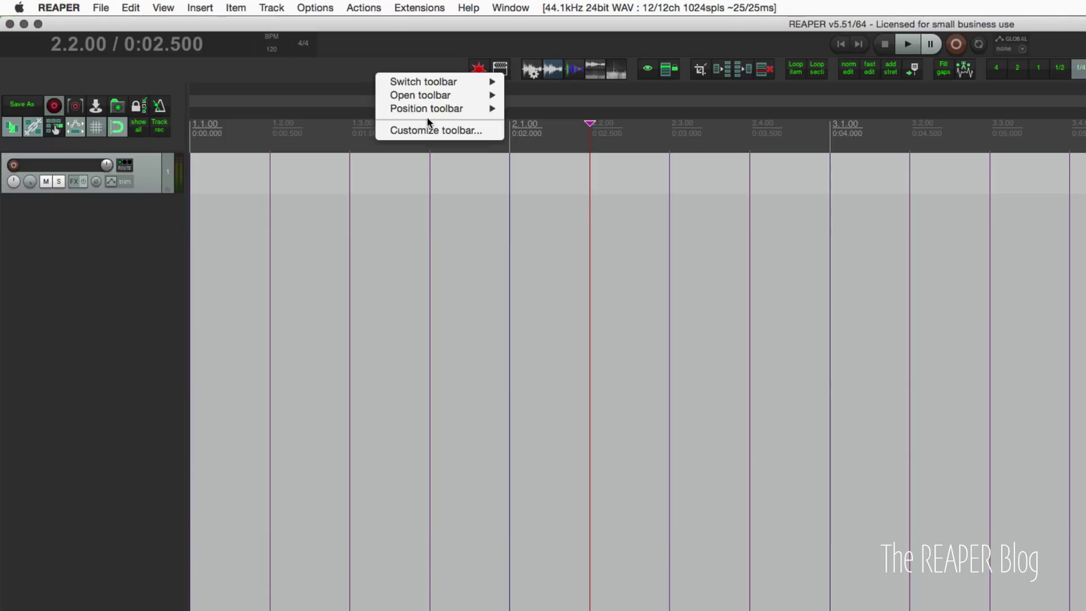
{"action": "left_click", "coordinate": [431, 130]}
{"action": "left_click_drag", "start_coordinate": [488, 193], "coordinate": [502, 111]}
{"action": "left_click", "coordinate": [257, 189]}
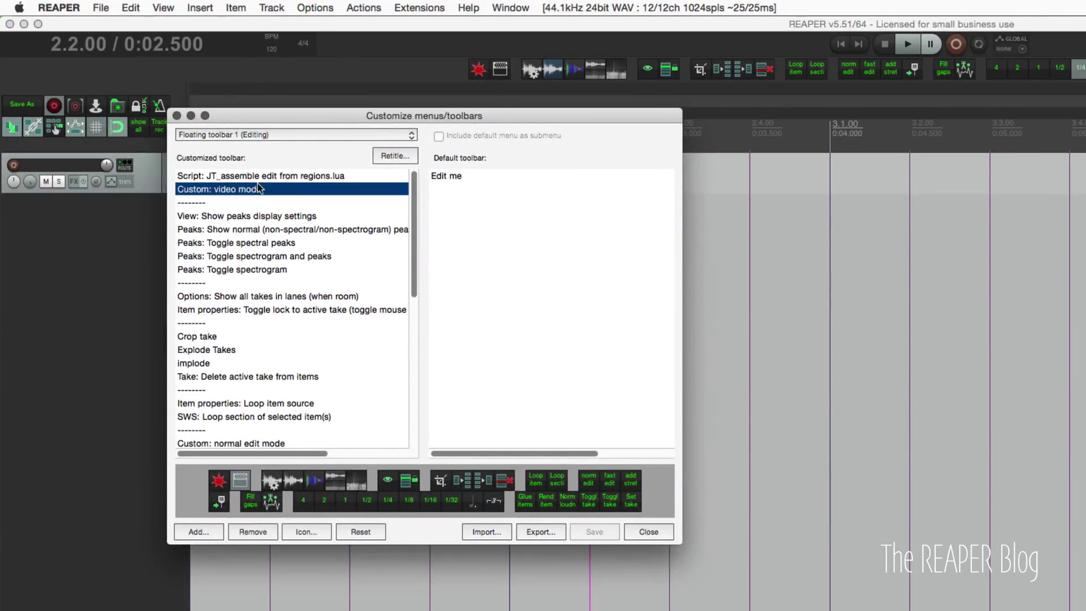
{"action": "left_click", "coordinate": [256, 175]}
{"action": "left_click", "coordinate": [199, 532]}
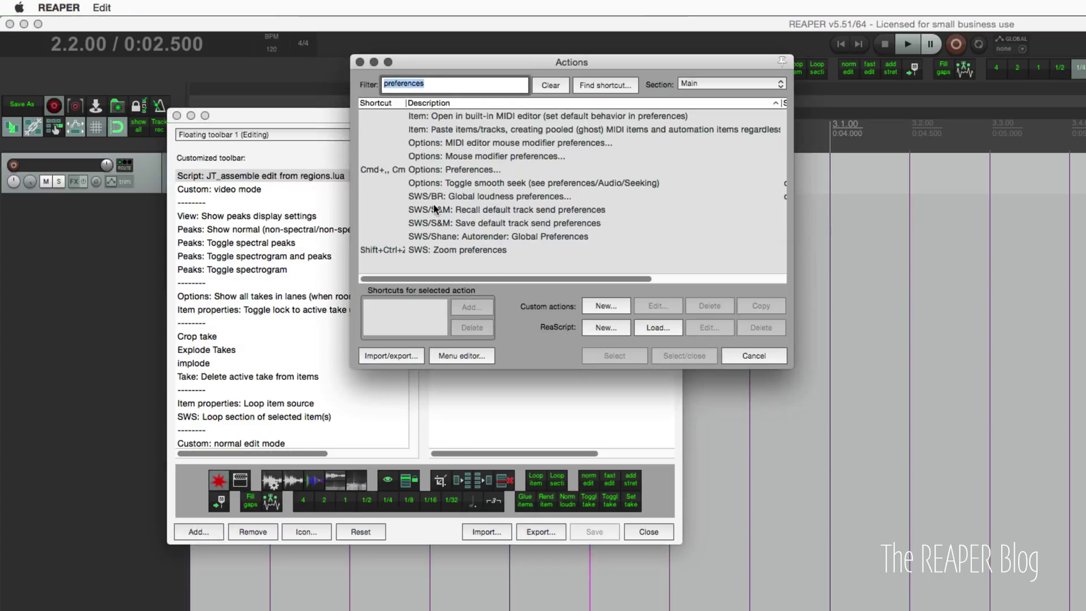
{"action": "double_click", "coordinate": [462, 169]}
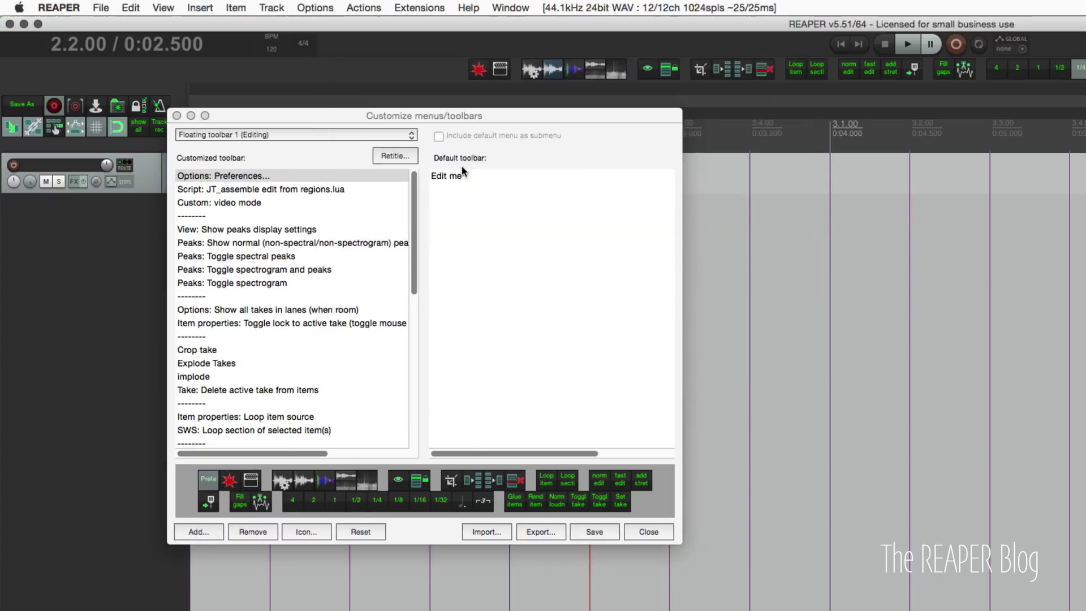
- Give the Preferences button the cog_gear_settings.png gear icon, found by filtering icons for 'set'
{"action": "right_click", "coordinate": [241, 176]}
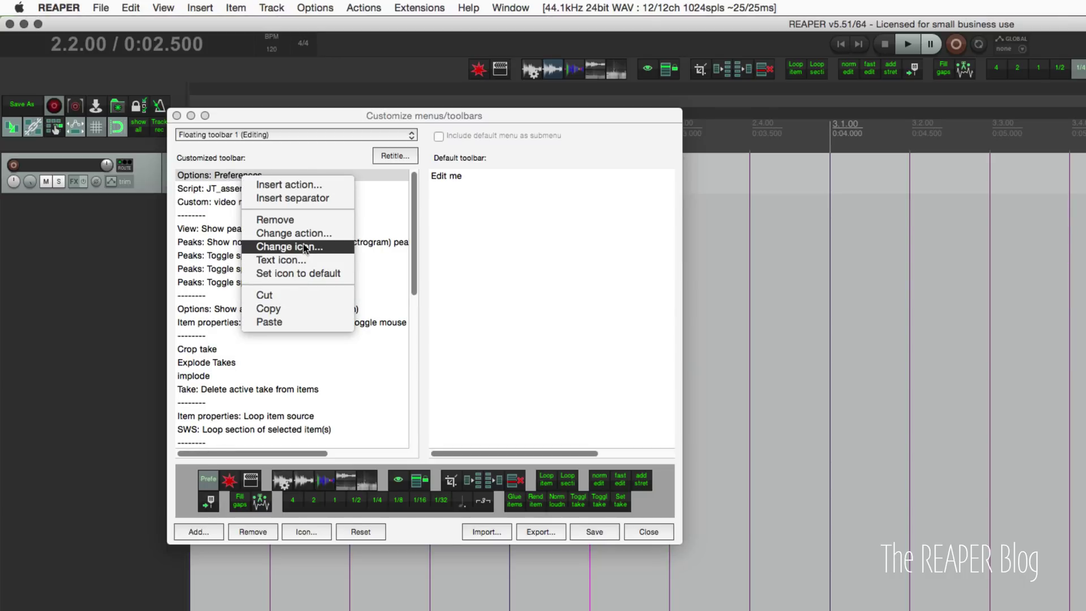
{"action": "left_click", "coordinate": [198, 477]}
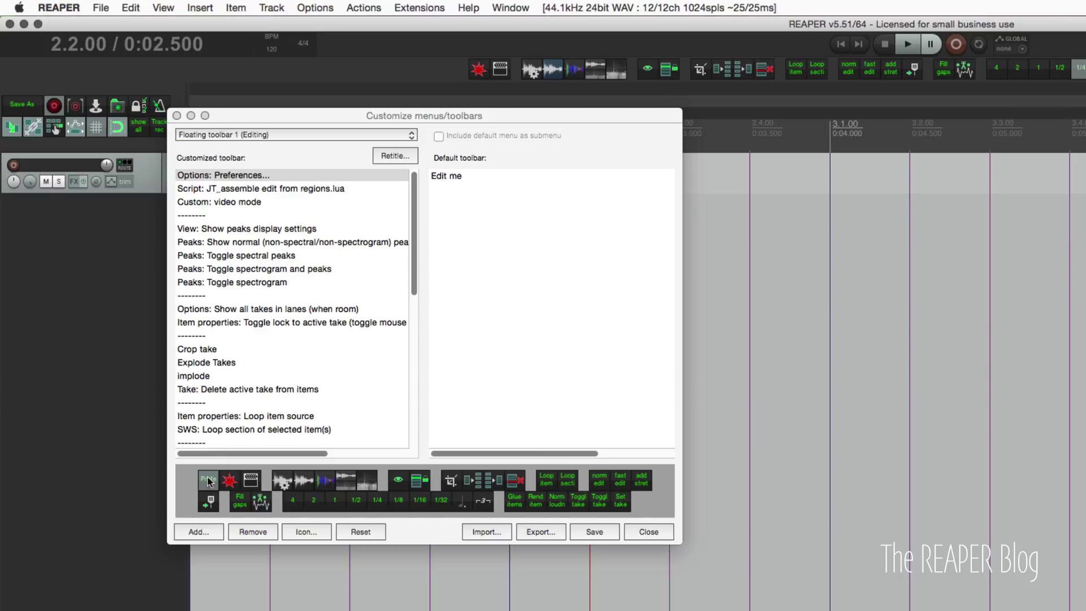
{"action": "left_click", "coordinate": [207, 485]}
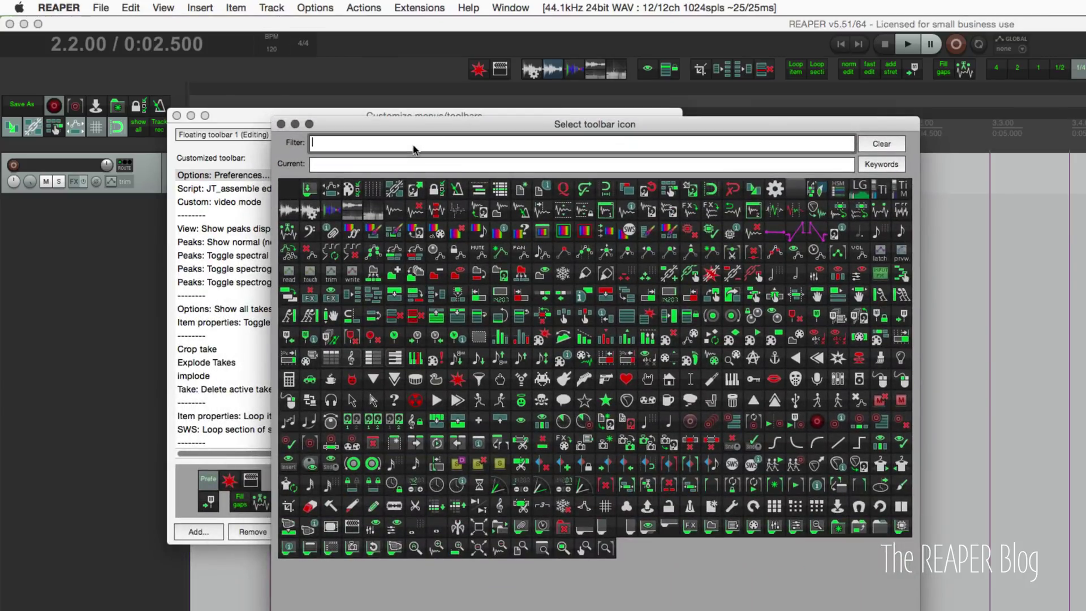
{"action": "type", "text": "pref"}
{"action": "key", "text": "BackSpace"}
{"action": "key", "text": "BackSpace"}
{"action": "key", "text": "BackSpace"}
{"action": "key", "text": "BackSpace"}
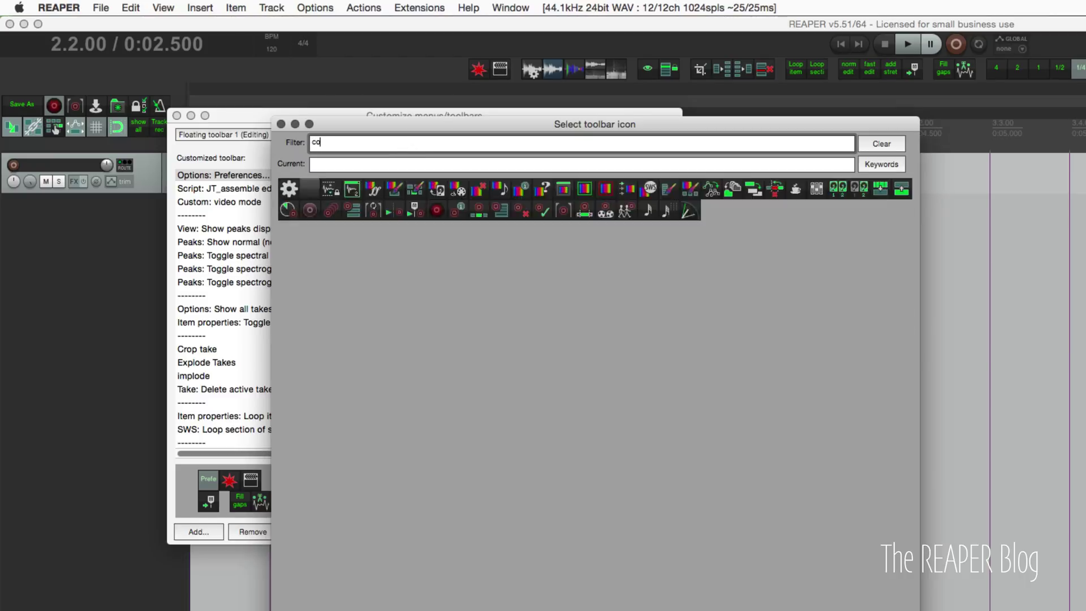
{"action": "type", "text": "pref"}
{"action": "key", "text": "BackSpace"}
{"action": "key", "text": "BackSpace"}
{"action": "key", "text": "BackSpace"}
{"action": "key", "text": "BackSpace"}
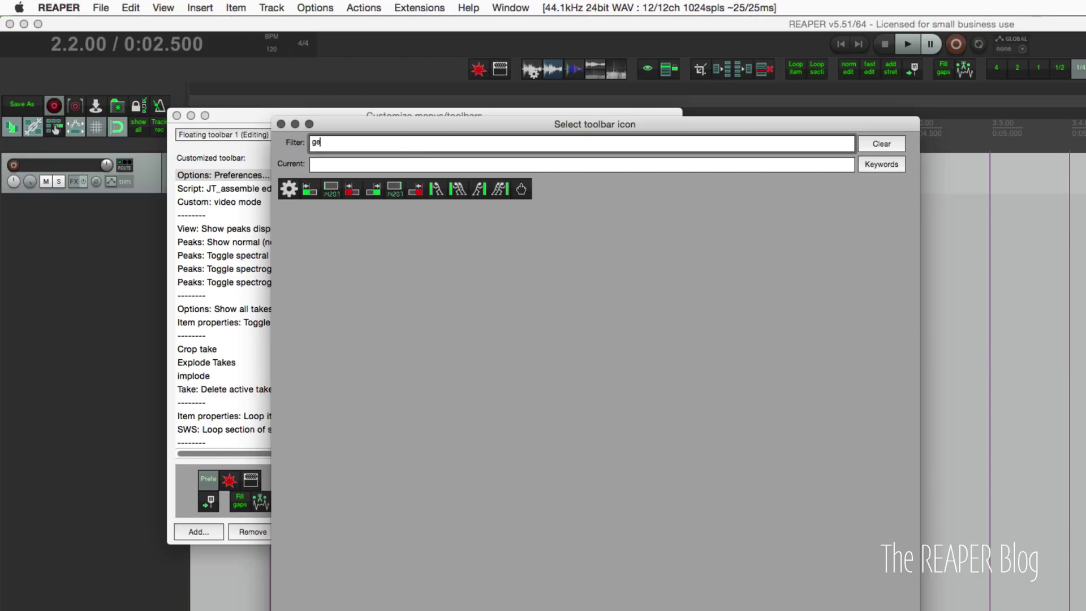
{"action": "type", "text": "set"}
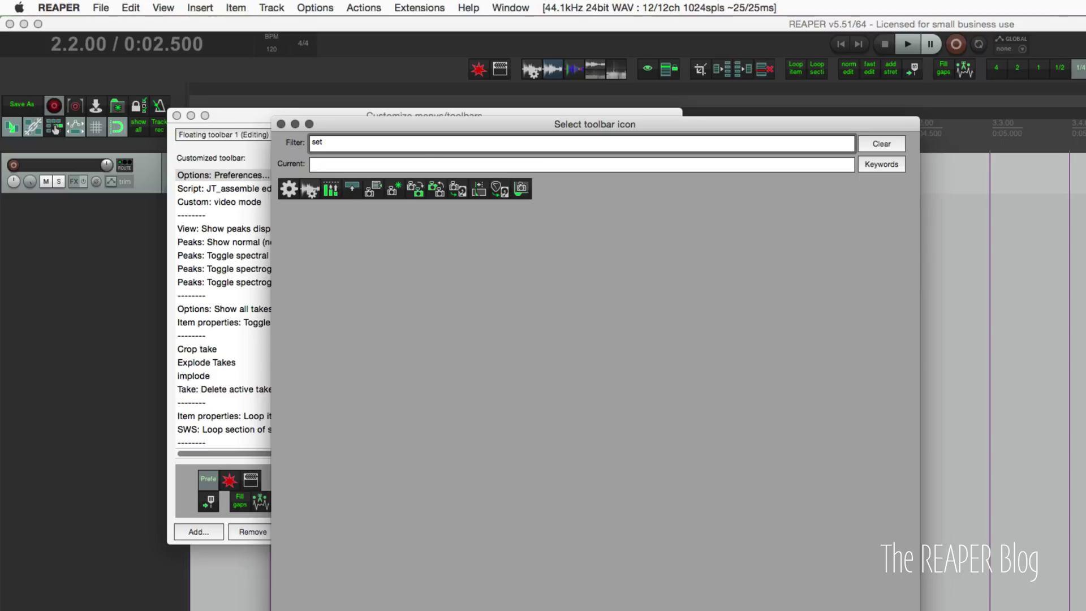
{"action": "left_click", "coordinate": [288, 190]}
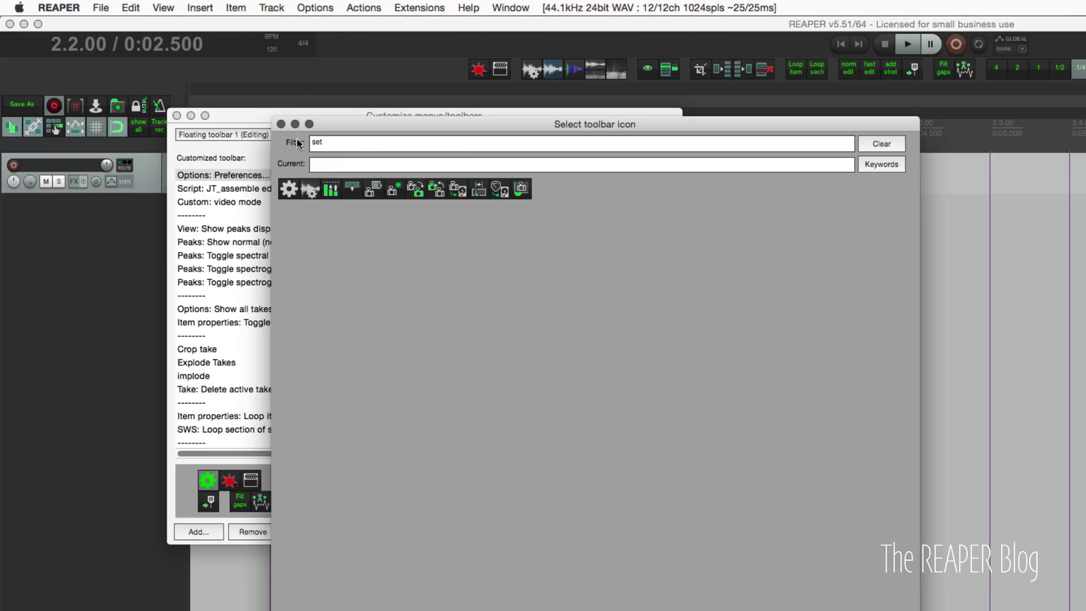
- Confirm the gear icon and save the customized floating toolbar
{"action": "left_click", "coordinate": [281, 123]}
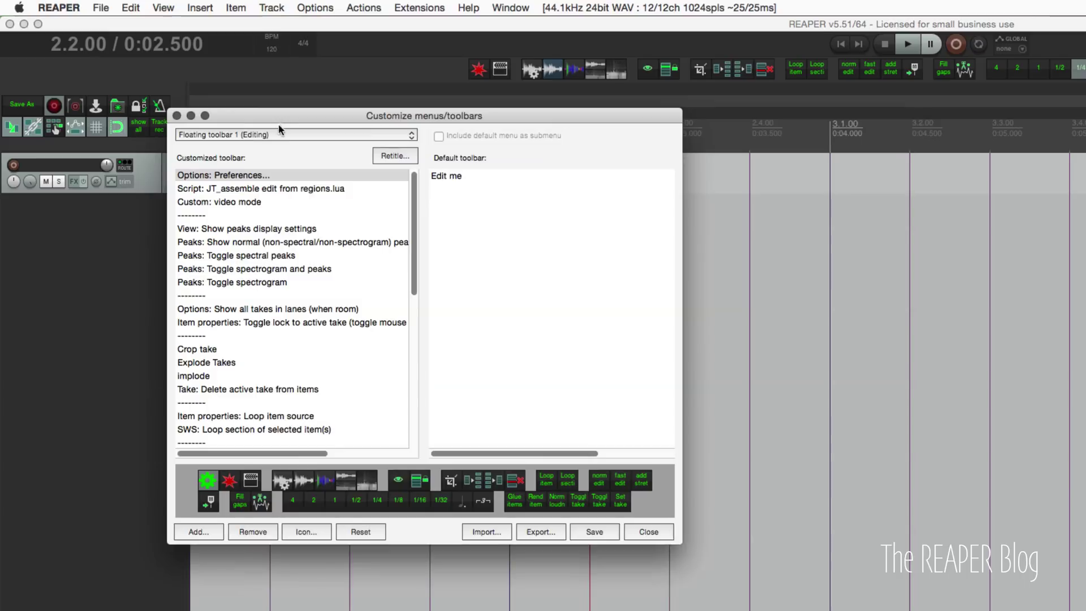
{"action": "left_click_drag", "start_coordinate": [287, 117], "coordinate": [368, 131]}
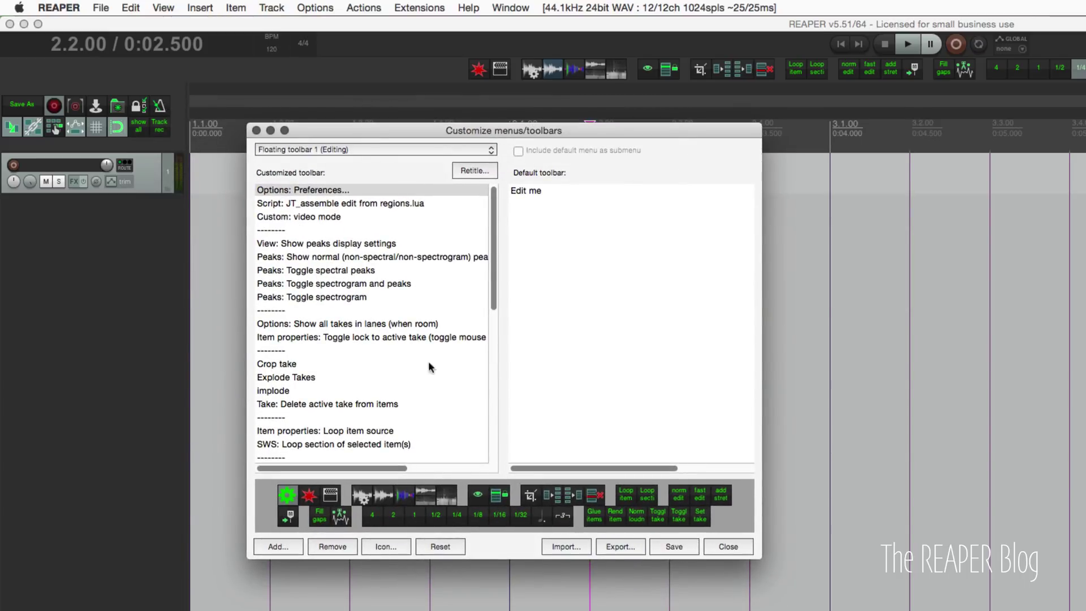
{"action": "left_click", "coordinate": [673, 547]}
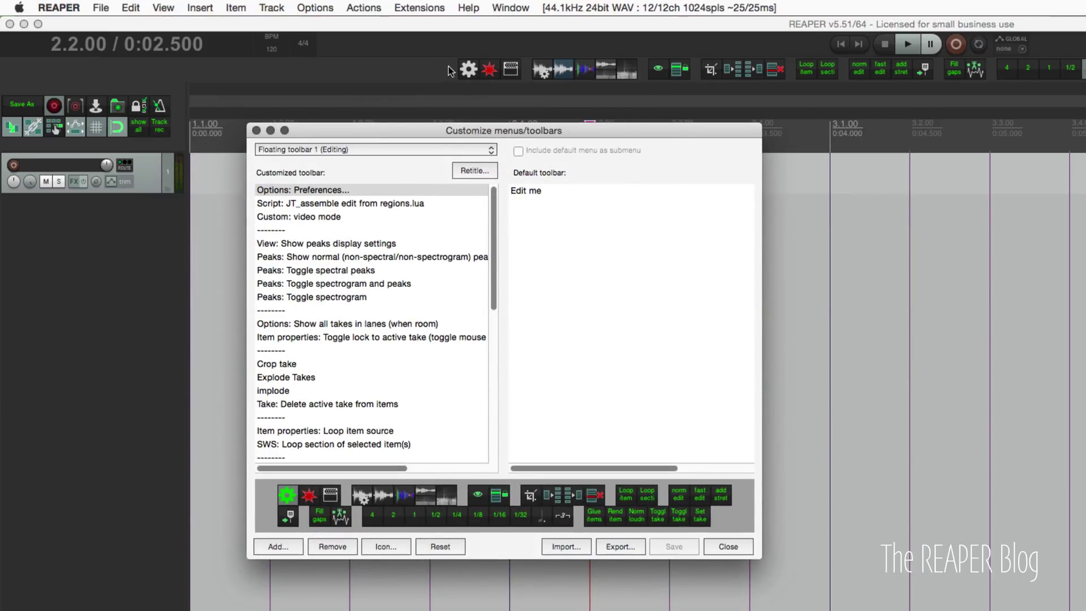
- Test the gear button by opening Preferences, then close the Preferences window
{"action": "left_click", "coordinate": [467, 70]}
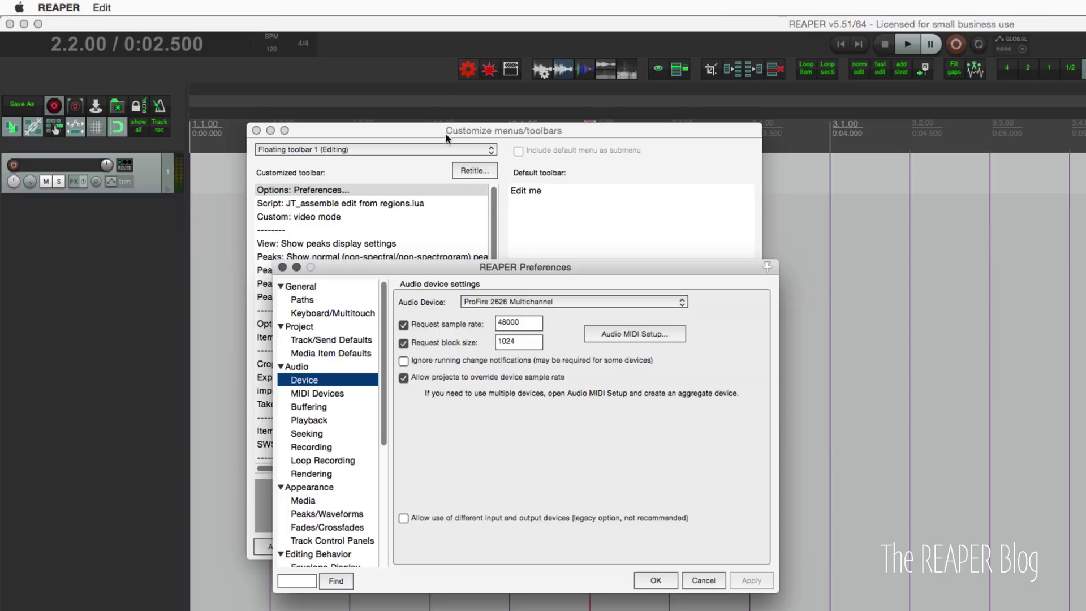
{"action": "left_click_drag", "start_coordinate": [453, 267], "coordinate": [467, 237]}
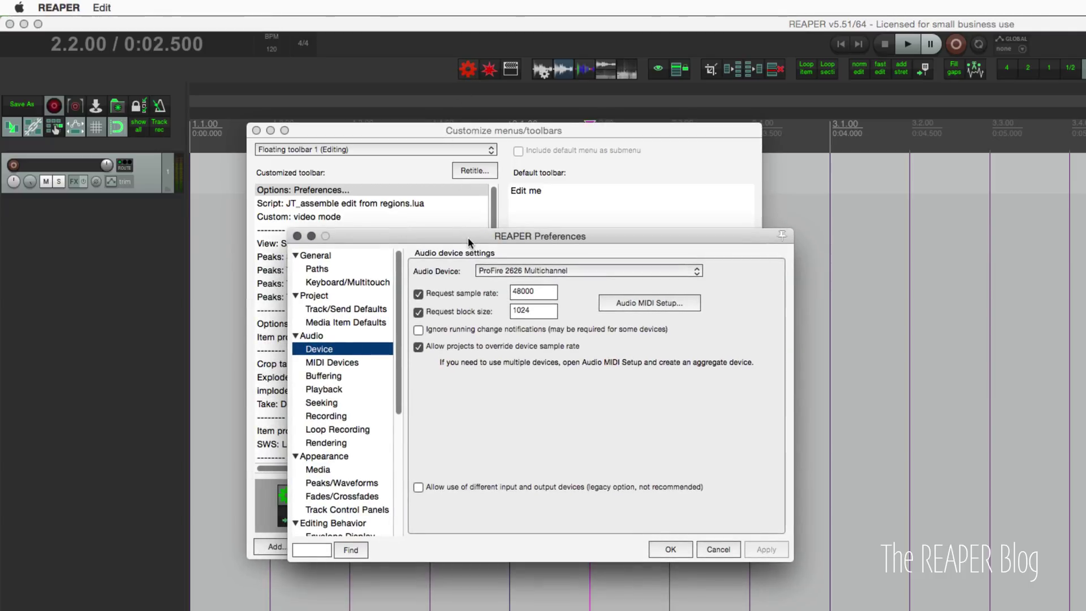
{"action": "left_click", "coordinate": [296, 236]}
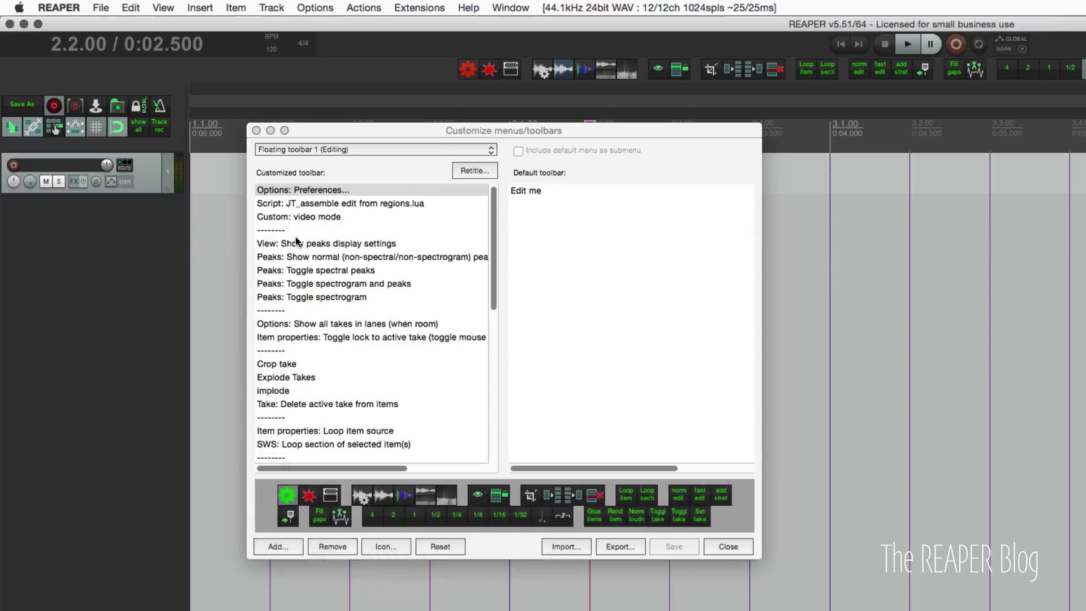